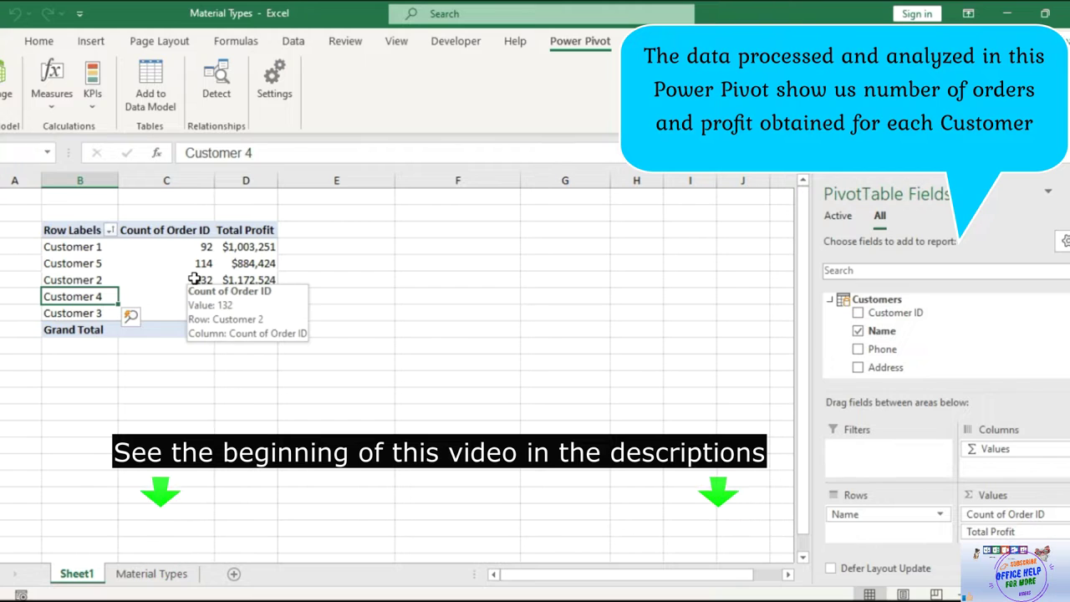
- Start a new KPI from the PivotTable with Total Profit as its base field
{"action": "left_click", "coordinate": [193, 280]}
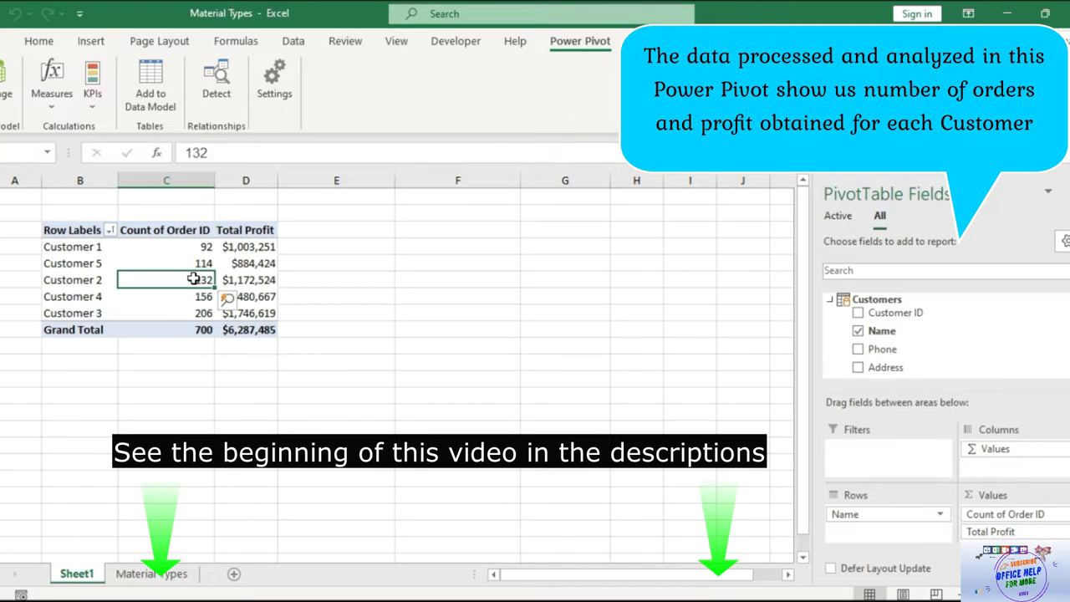
{"action": "left_click", "coordinate": [194, 263]}
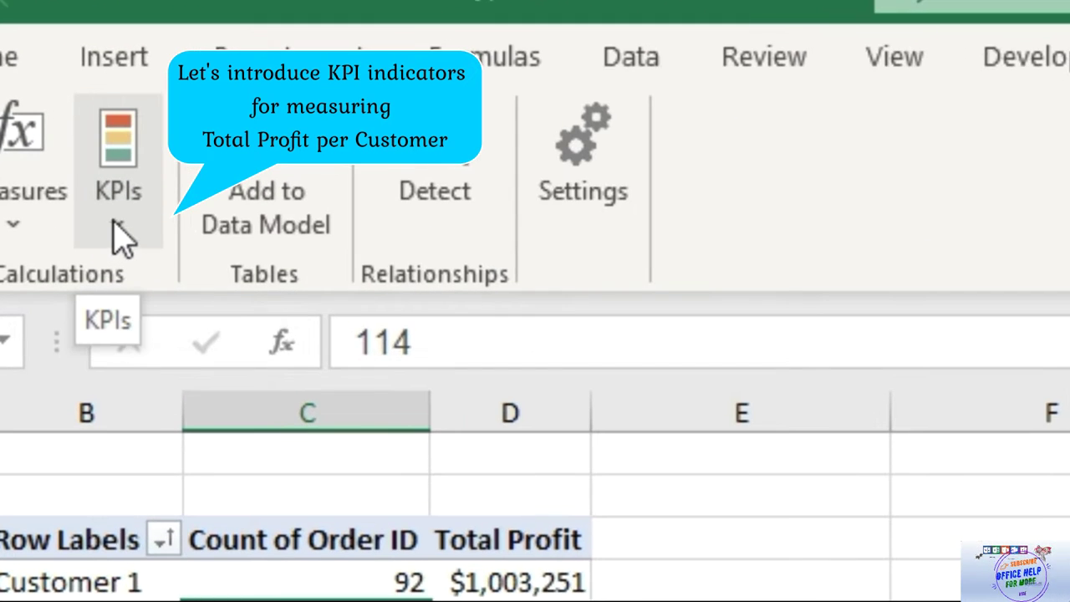
{"action": "left_click", "coordinate": [116, 224]}
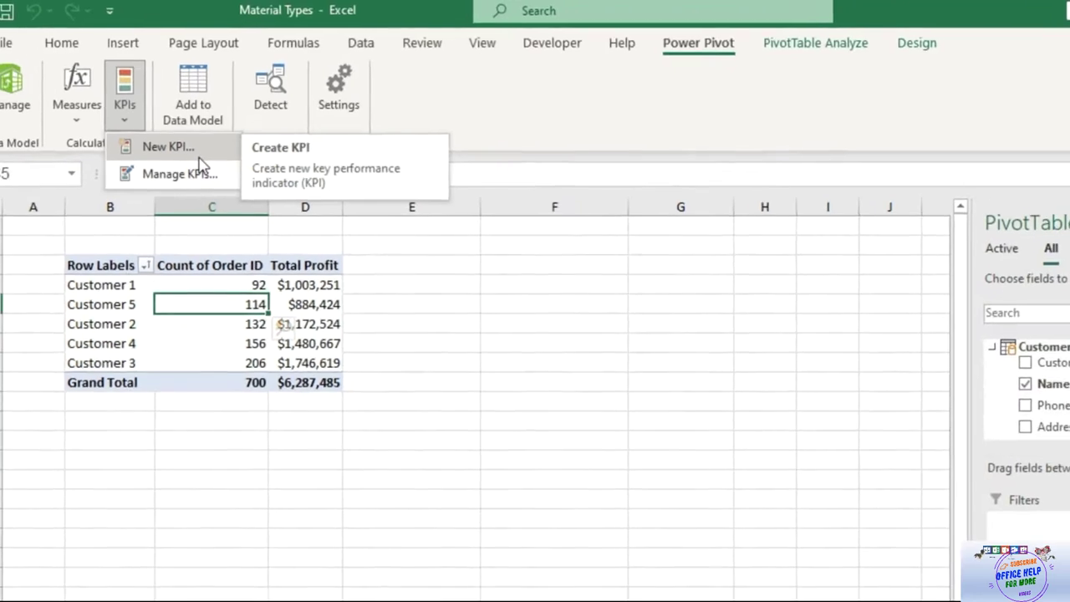
{"action": "left_click", "coordinate": [219, 190]}
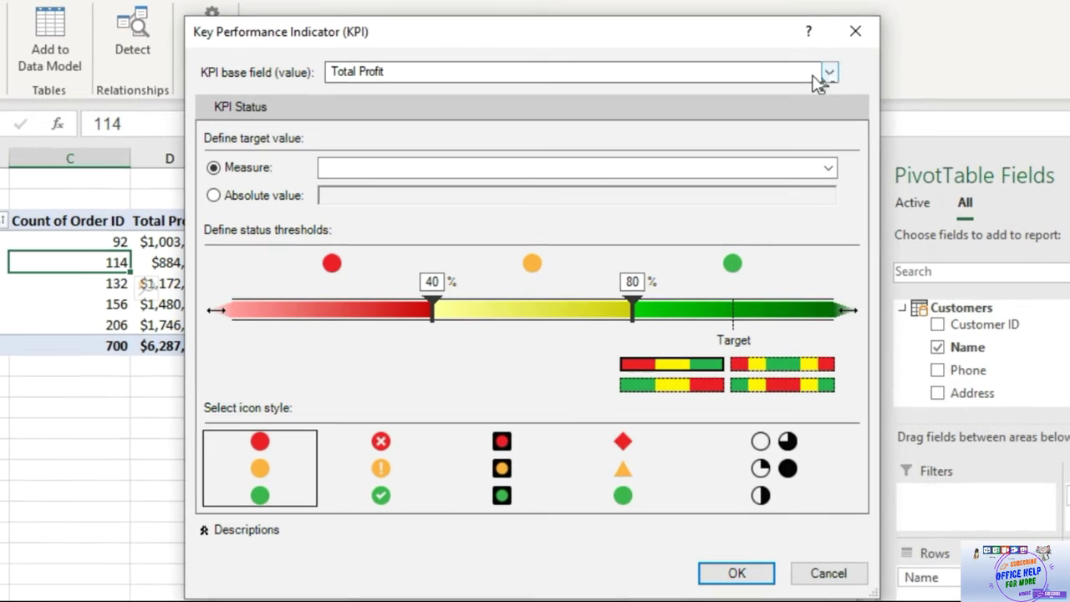
{"action": "left_click", "coordinate": [820, 87]}
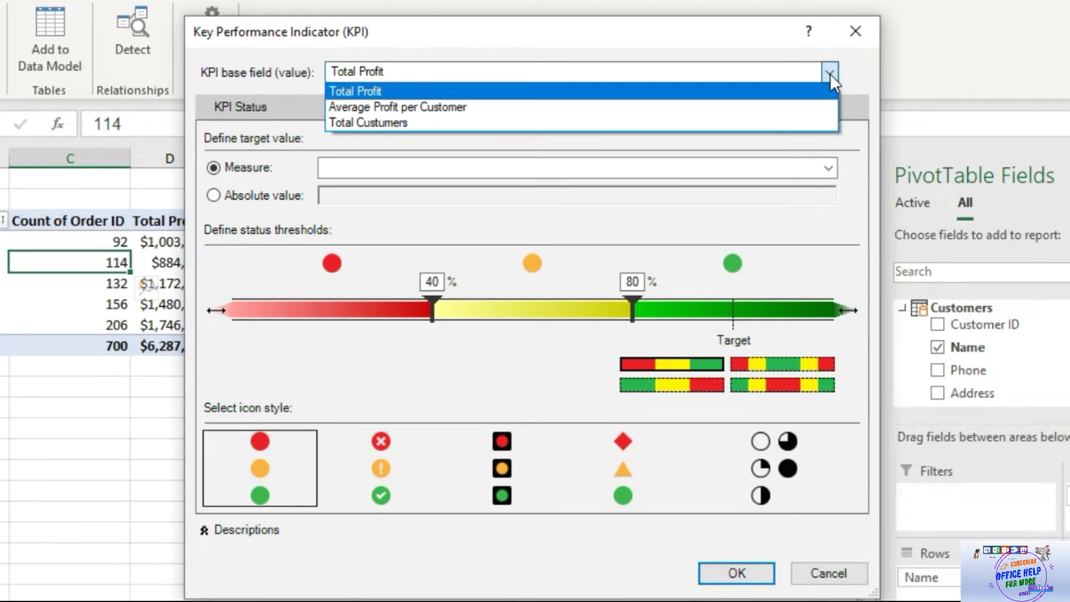
{"action": "left_click", "coordinate": [830, 75]}
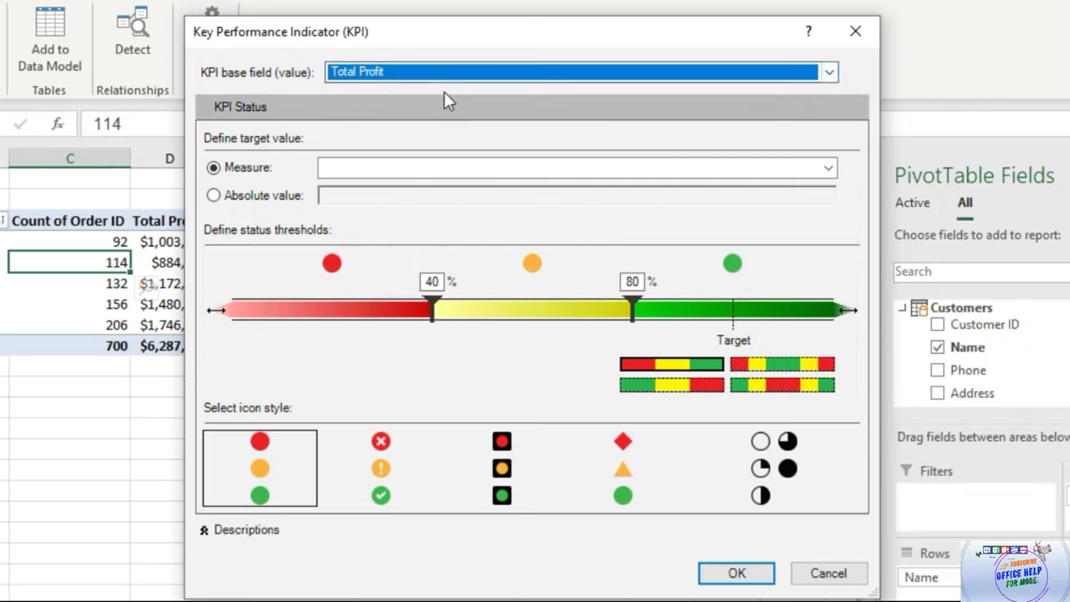
- Define the KPI's target as an absolute value of 1500000 instead of a measure
{"action": "left_click", "coordinate": [409, 171]}
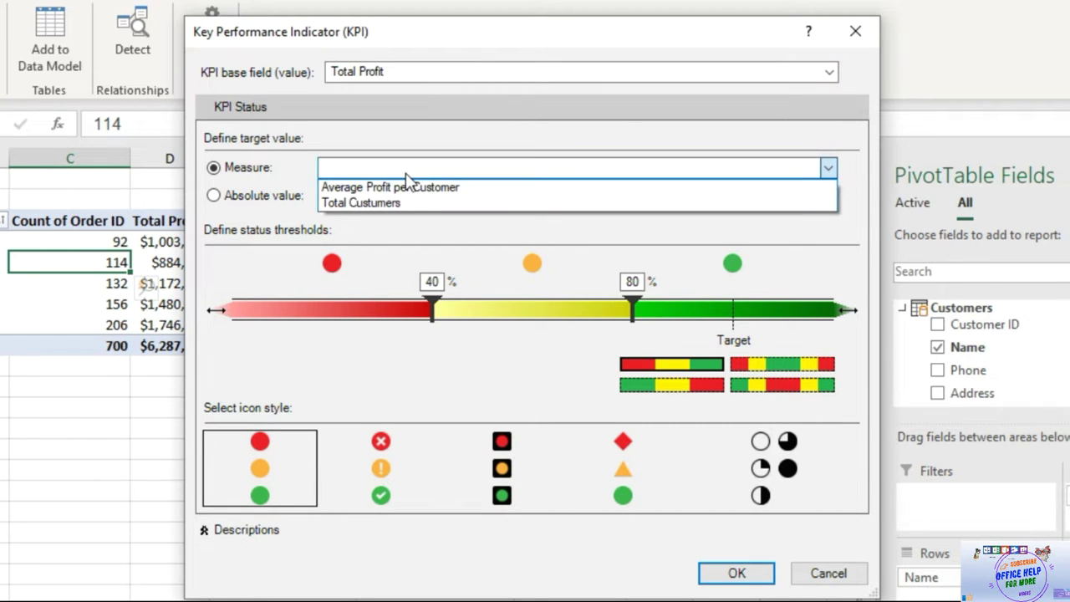
{"action": "left_click", "coordinate": [406, 174]}
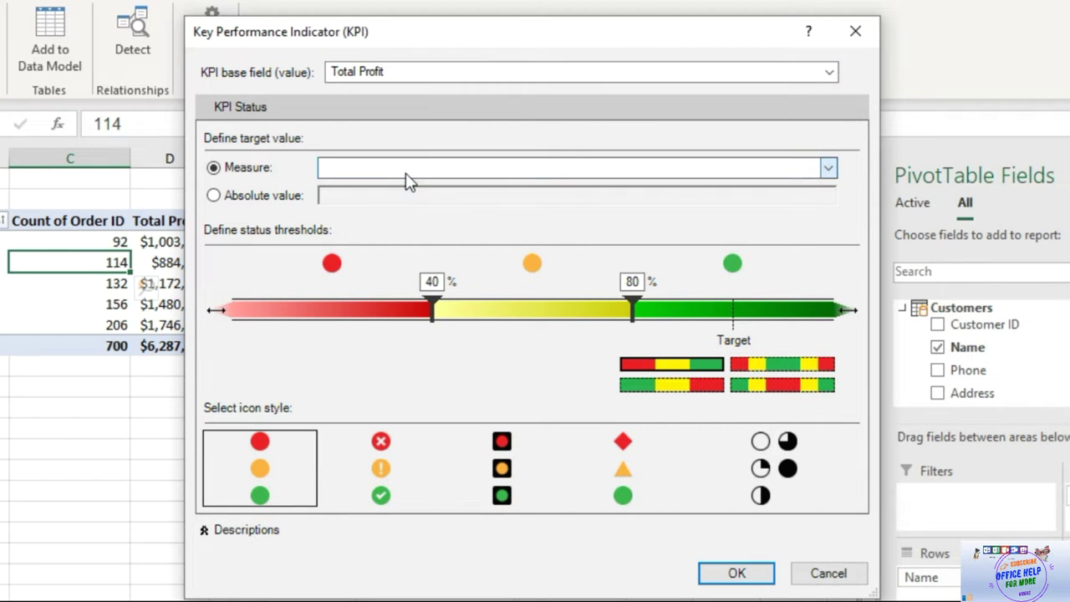
{"action": "left_click", "coordinate": [241, 201]}
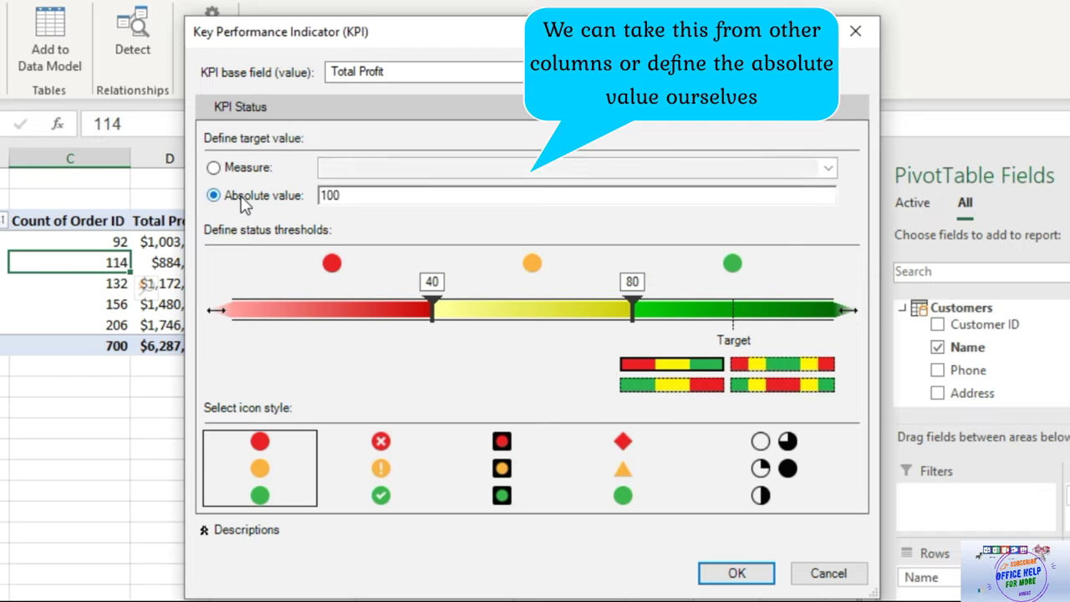
{"action": "double_click", "coordinate": [400, 197]}
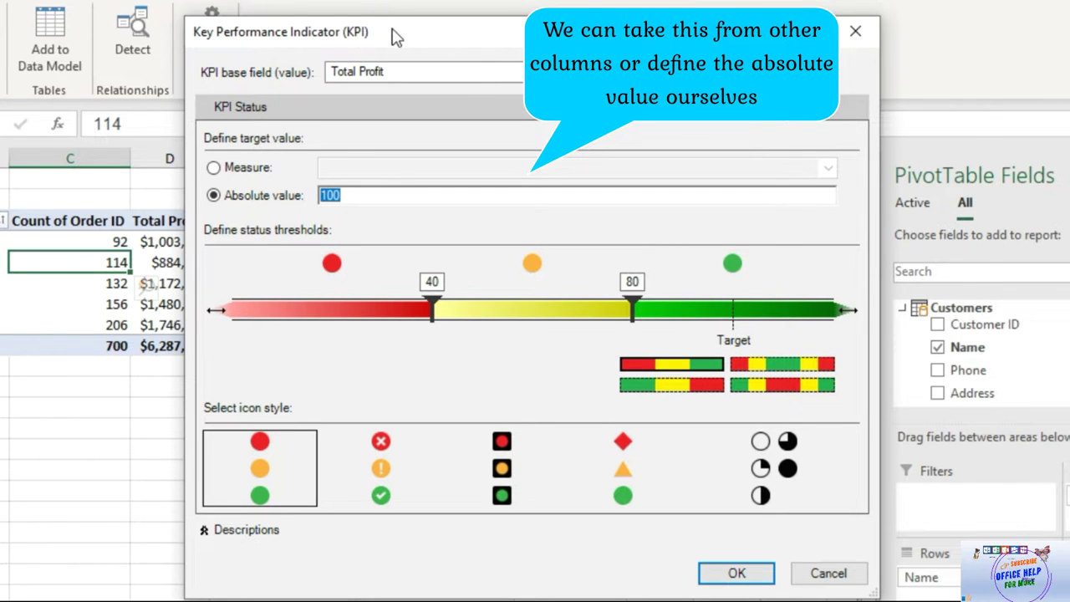
{"action": "left_click_drag", "start_coordinate": [395, 38], "coordinate": [492, 39]}
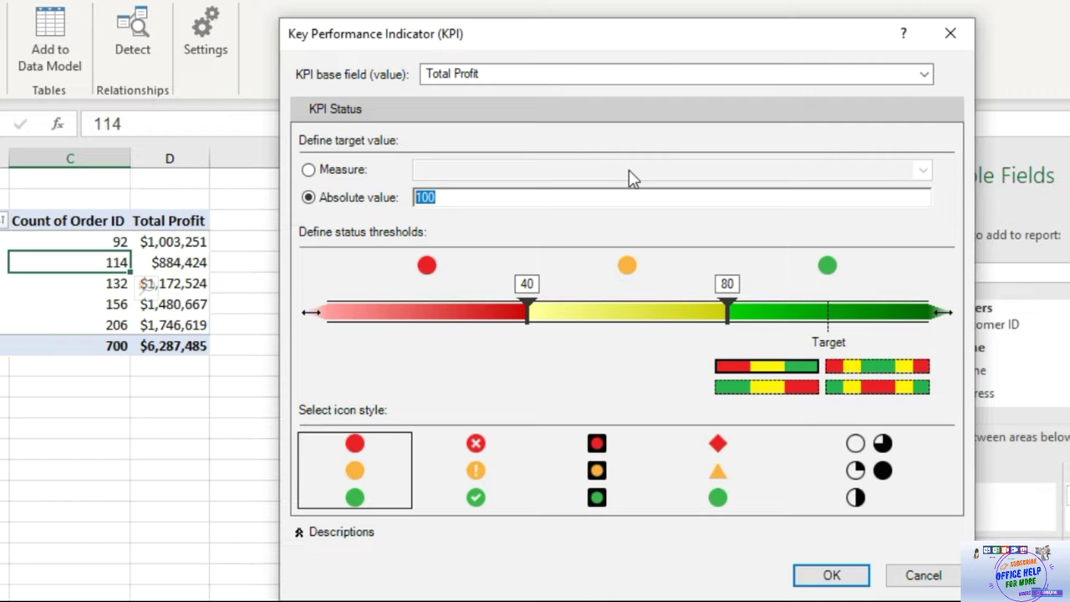
{"action": "type", "text": "100"}
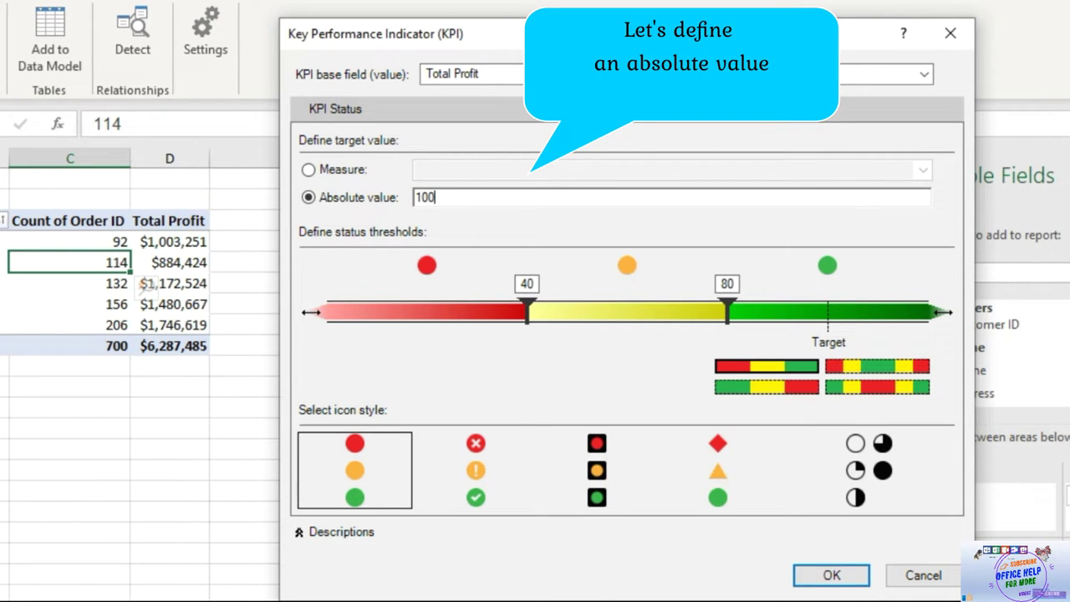
{"action": "type", "text": "0000"}
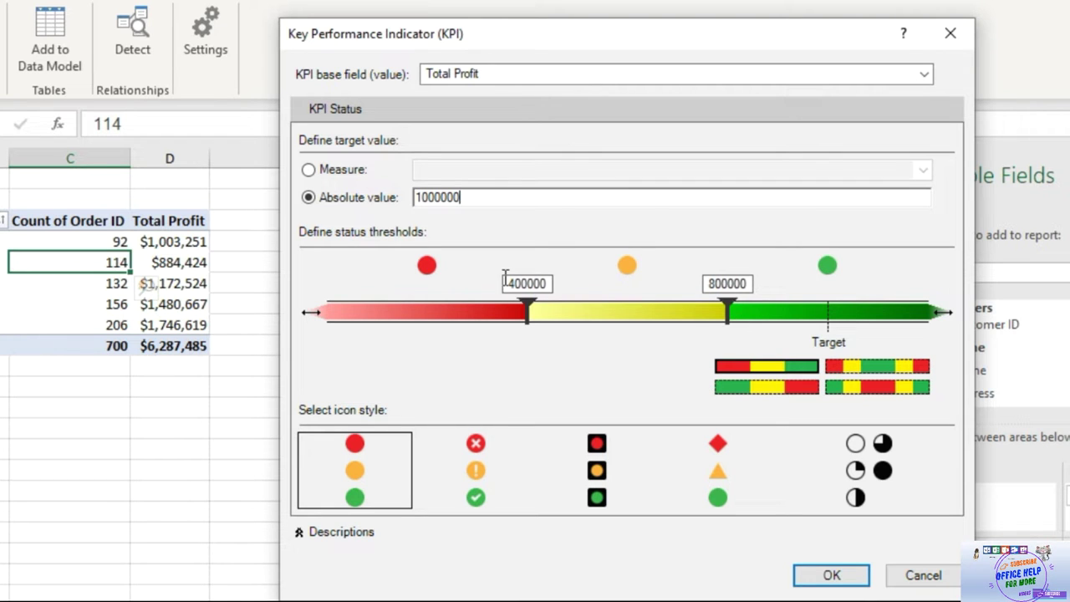
{"action": "left_click_drag", "start_coordinate": [421, 198], "coordinate": [430, 199]}
{"action": "type", "text": "2"}
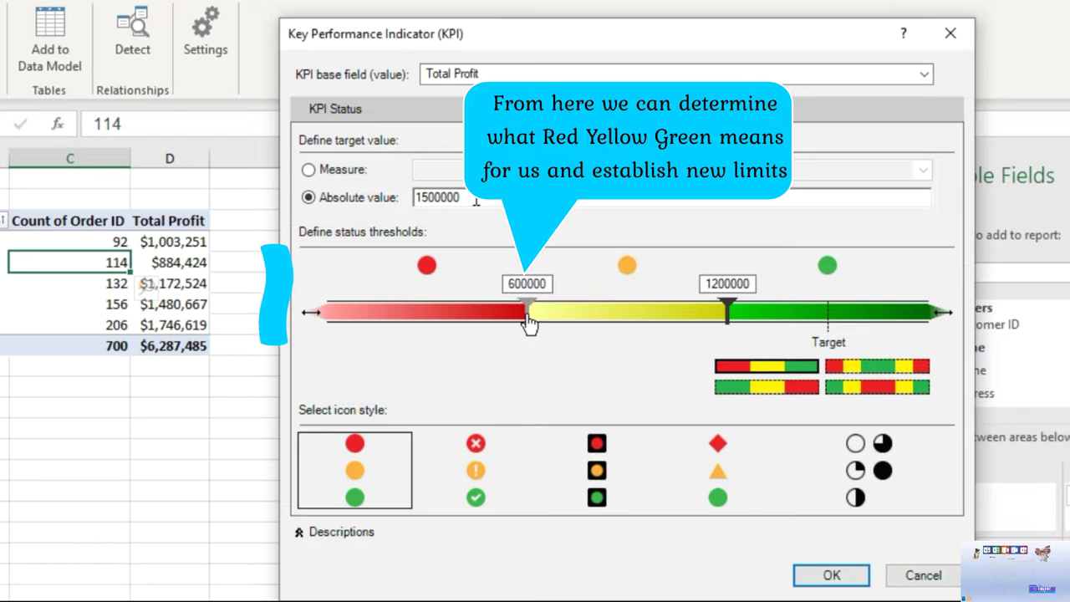
- Set the status thresholds to 1000000 and 1400000 and choose the circled cross, exclamation and check mark icon style
{"action": "left_click_drag", "start_coordinate": [731, 314], "coordinate": [799, 318]}
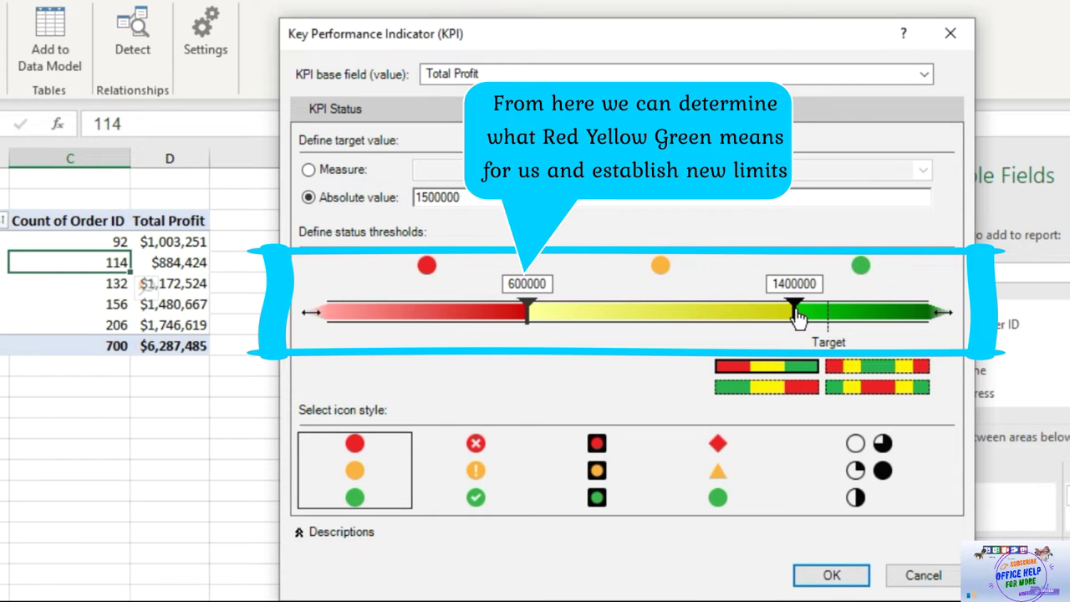
{"action": "left_click_drag", "start_coordinate": [525, 320], "coordinate": [666, 318]}
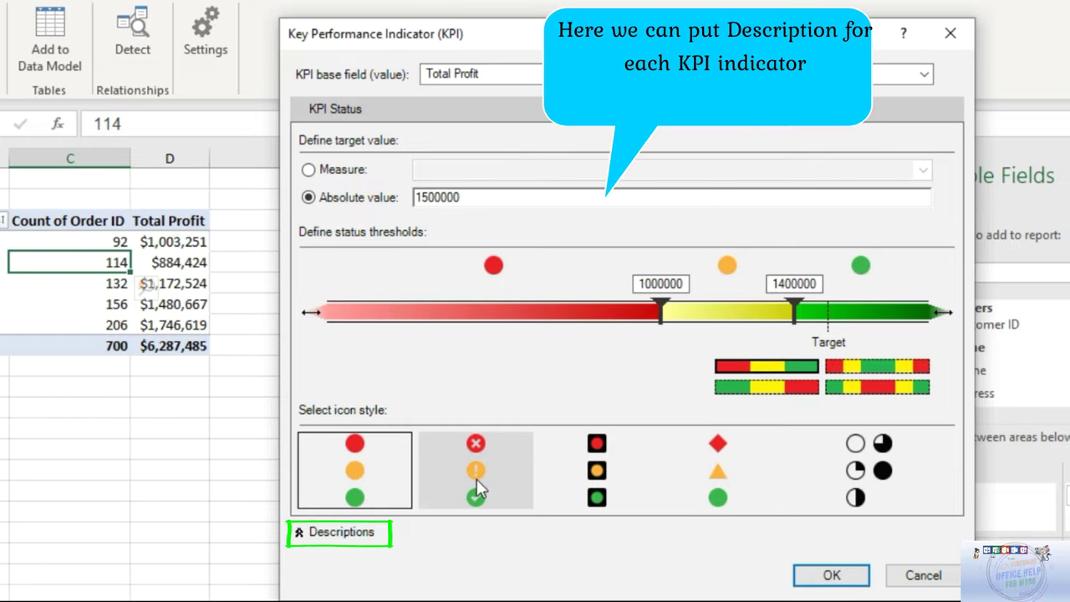
{"action": "left_click", "coordinate": [476, 478]}
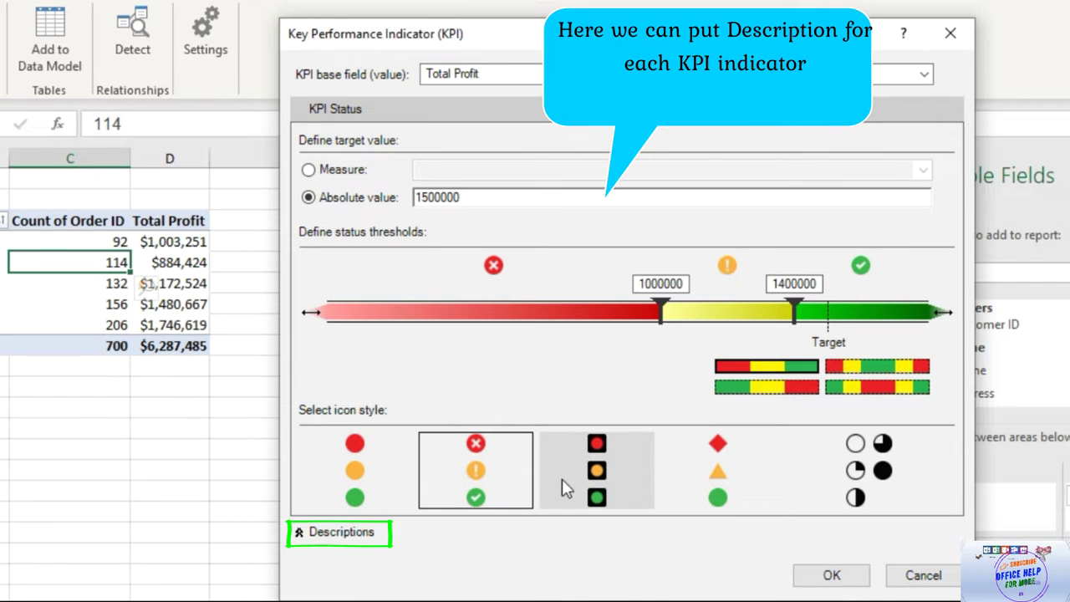
- Look through the KPI's description fields and return to its status settings
{"action": "left_click", "coordinate": [413, 543]}
{"action": "left_click", "coordinate": [419, 198]}
{"action": "left_click", "coordinate": [419, 311]}
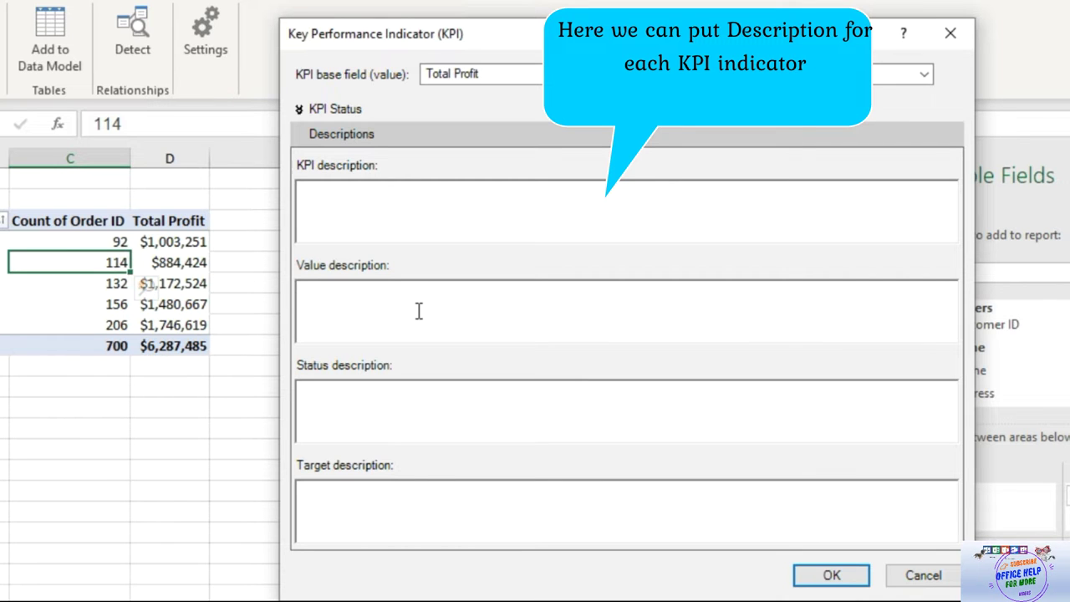
{"action": "left_click", "coordinate": [471, 432]}
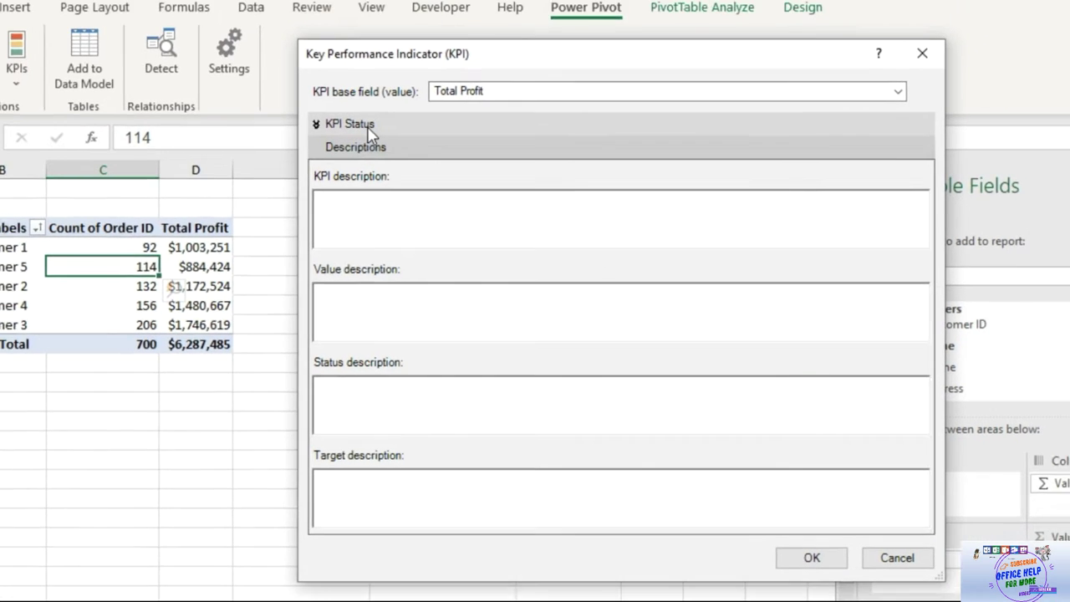
{"action": "left_click", "coordinate": [356, 111]}
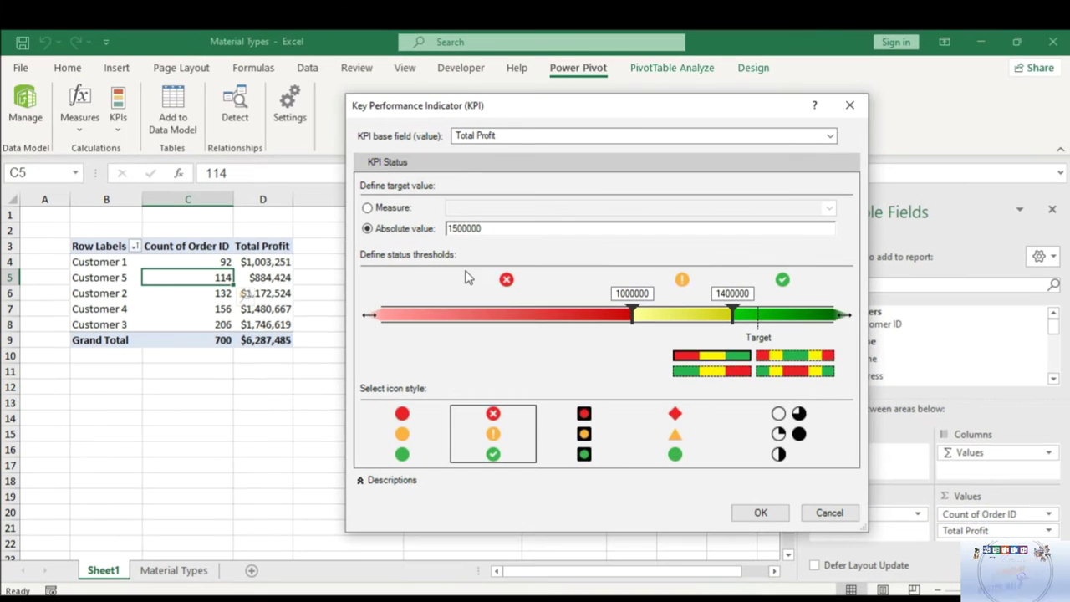
- Try other icon styles, settle on the circled cross, exclamation and check mark set, and create the KPI
{"action": "left_click", "coordinate": [585, 433]}
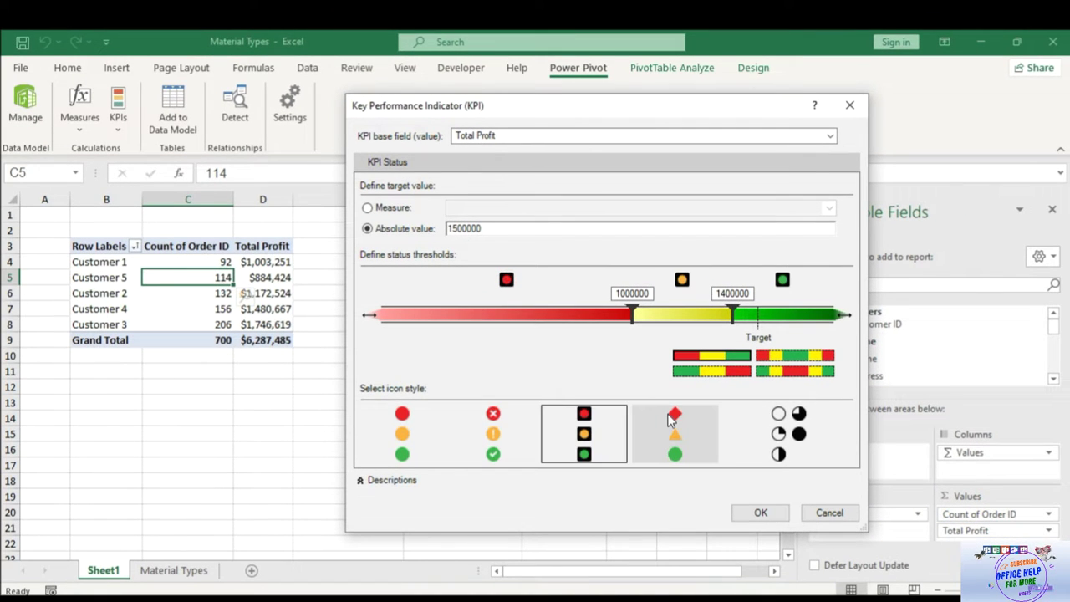
{"action": "left_click", "coordinate": [778, 433]}
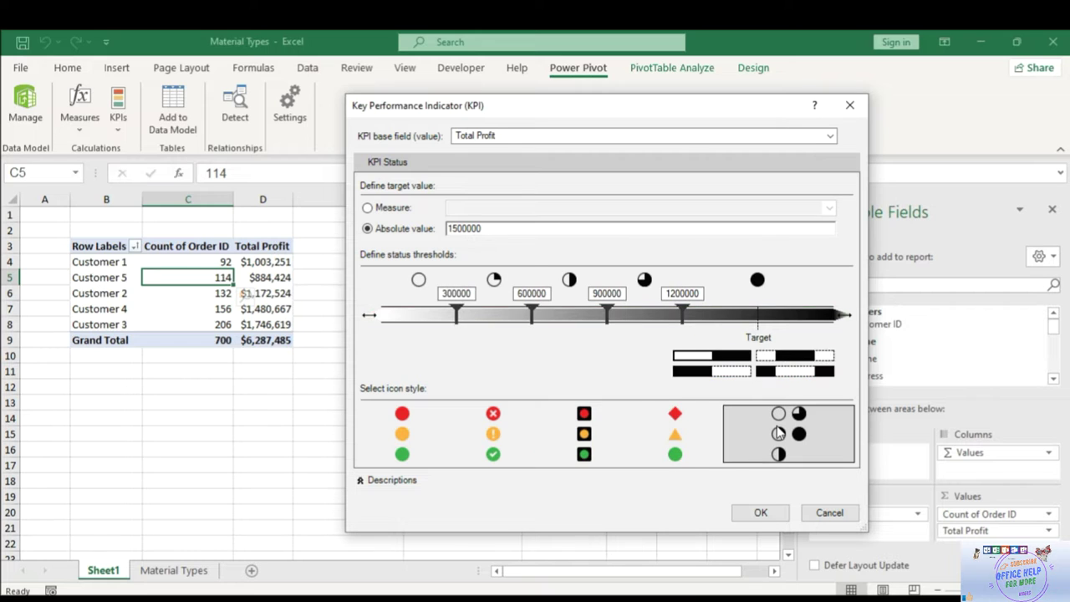
{"action": "left_click", "coordinate": [495, 432]}
{"action": "left_click", "coordinate": [761, 510]}
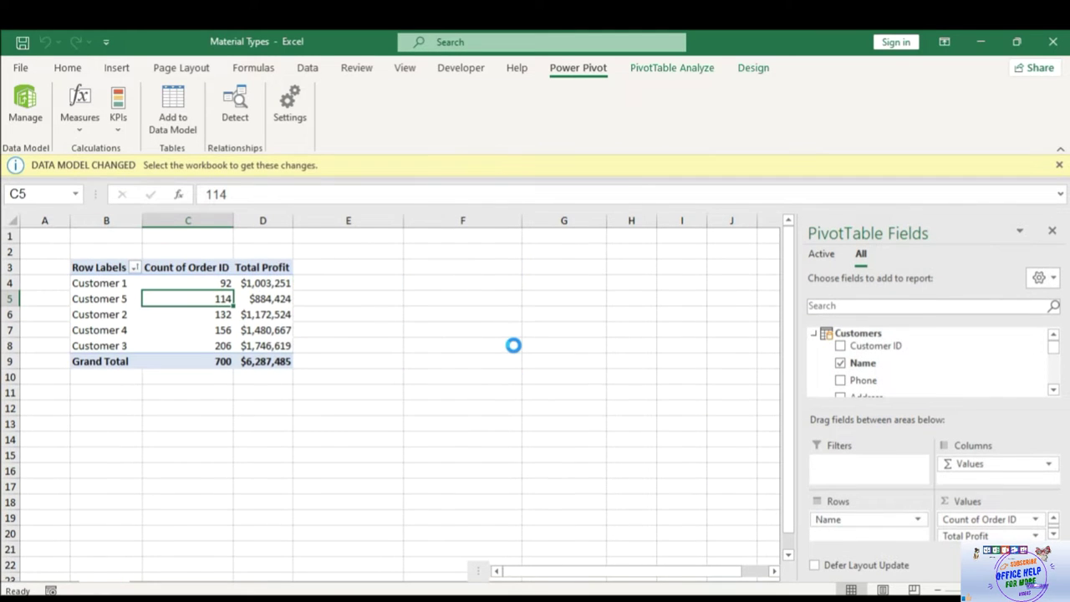
- Remove the Total Profit KPI's Status and Value fields from the PivotTable and add Status back
{"action": "left_click", "coordinate": [369, 290]}
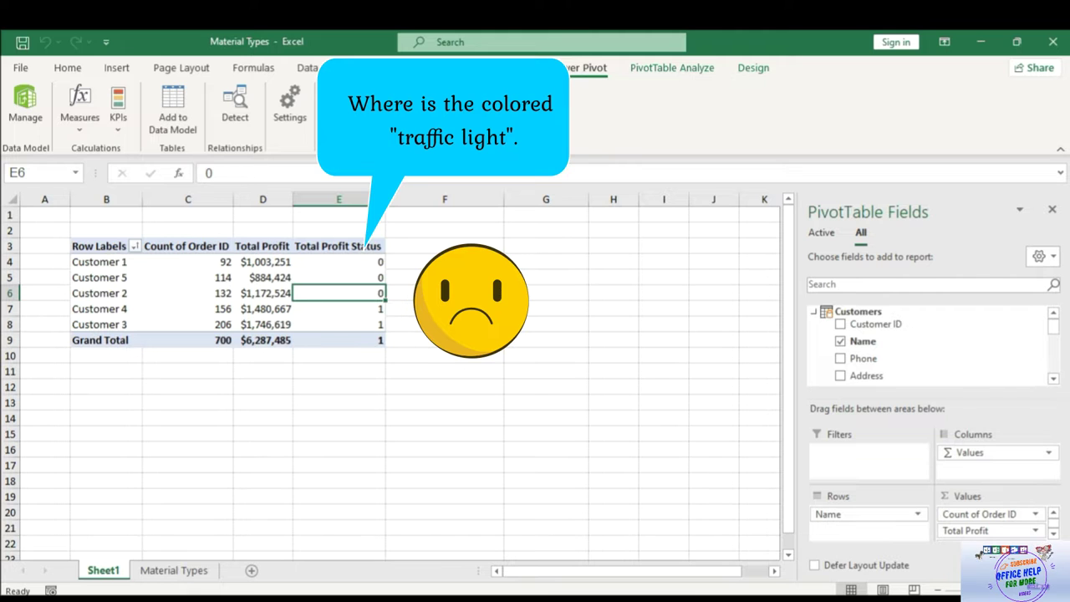
{"action": "scroll", "coordinate": [1055, 339], "scroll_direction": "down", "scroll_amount": 5}
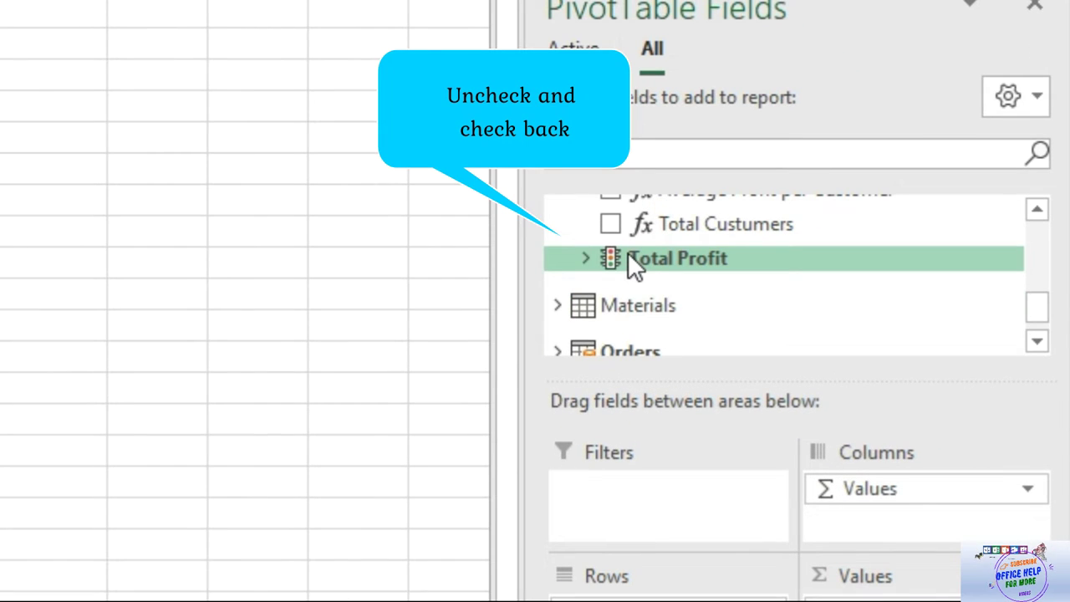
{"action": "left_click", "coordinate": [585, 259]}
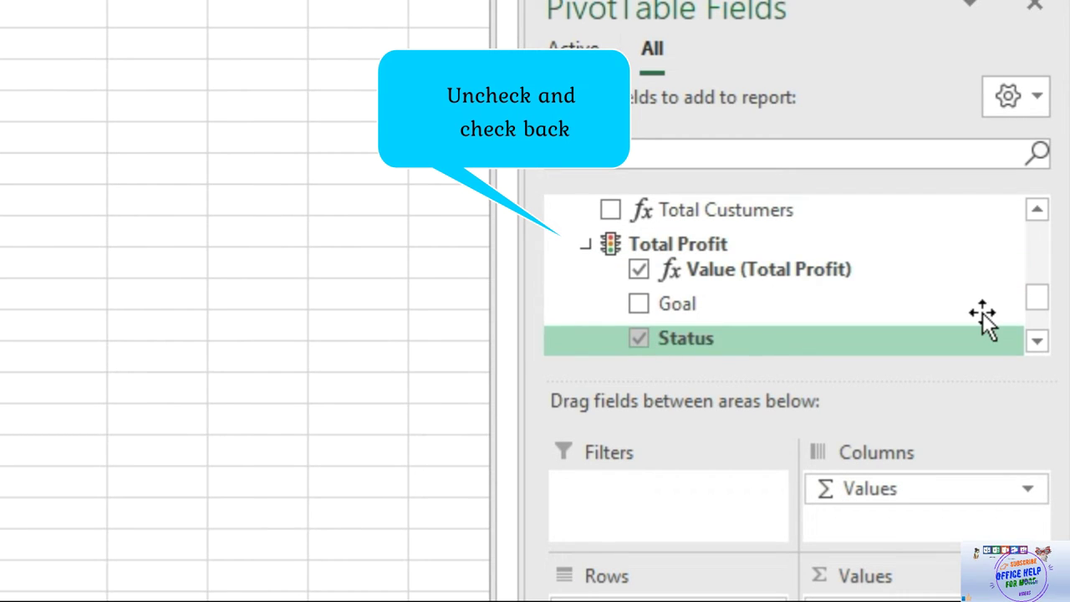
{"action": "left_click", "coordinate": [1036, 341]}
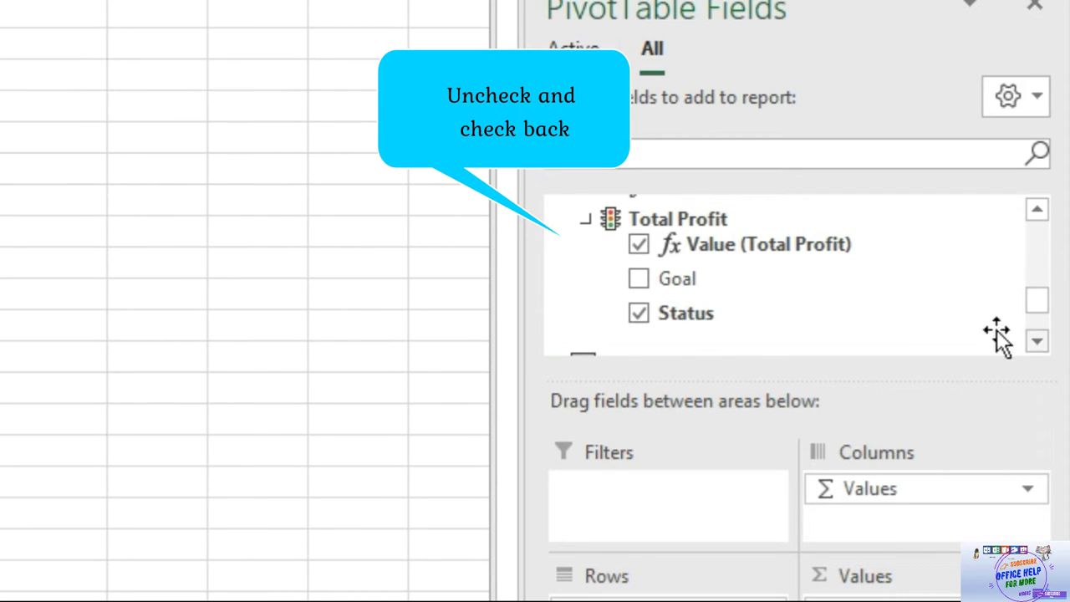
{"action": "left_click", "coordinate": [638, 313]}
{"action": "left_click", "coordinate": [638, 244]}
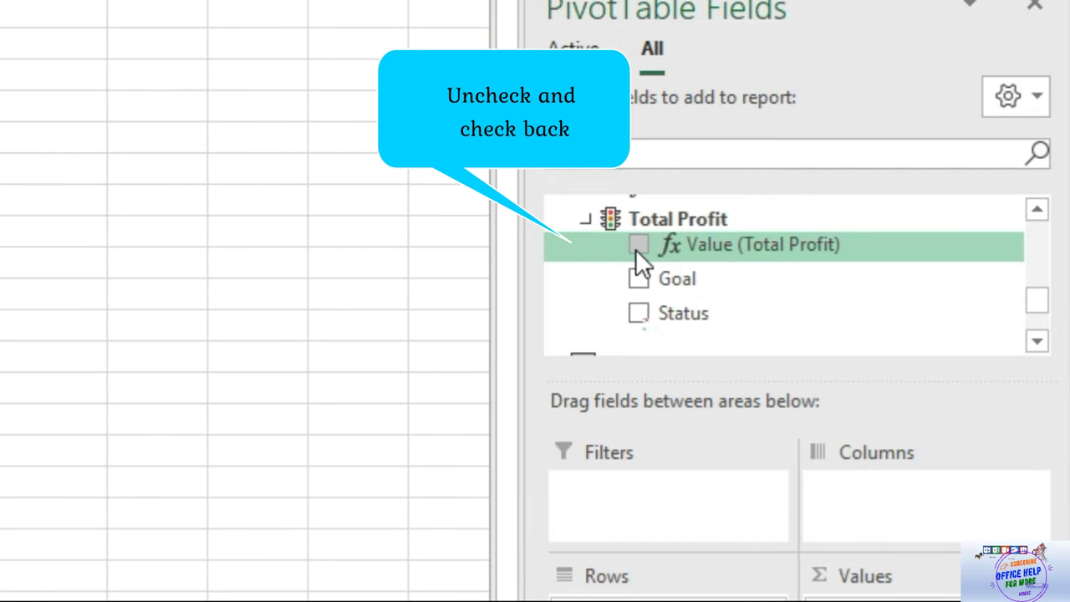
{"action": "left_click", "coordinate": [638, 314]}
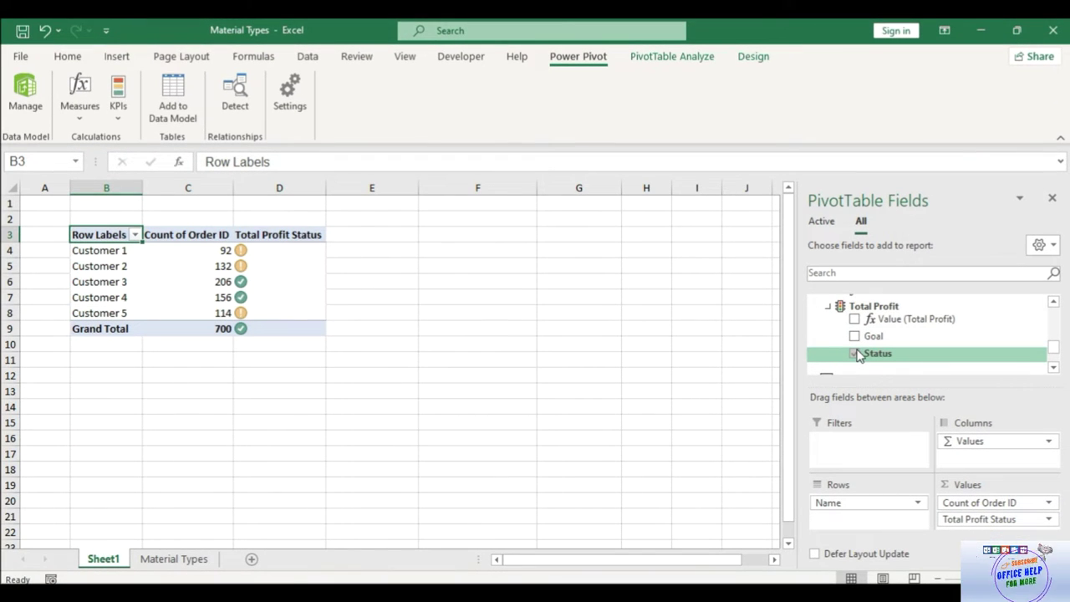
- Add the Total Profit KPI's Goal and Value fields to the PivotTable
{"action": "left_click", "coordinate": [855, 337]}
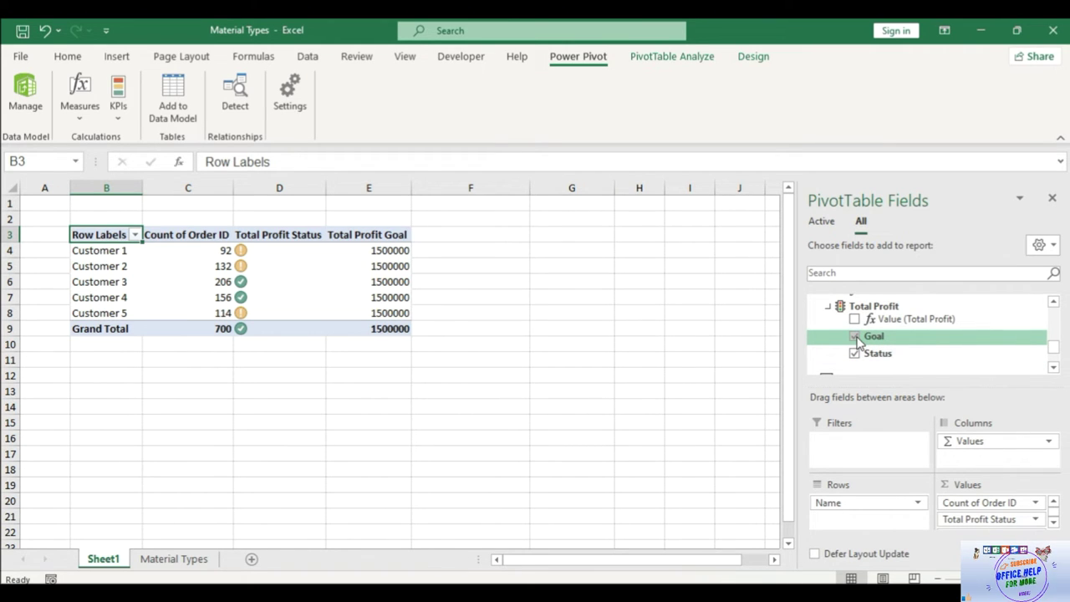
{"action": "left_click", "coordinate": [855, 320]}
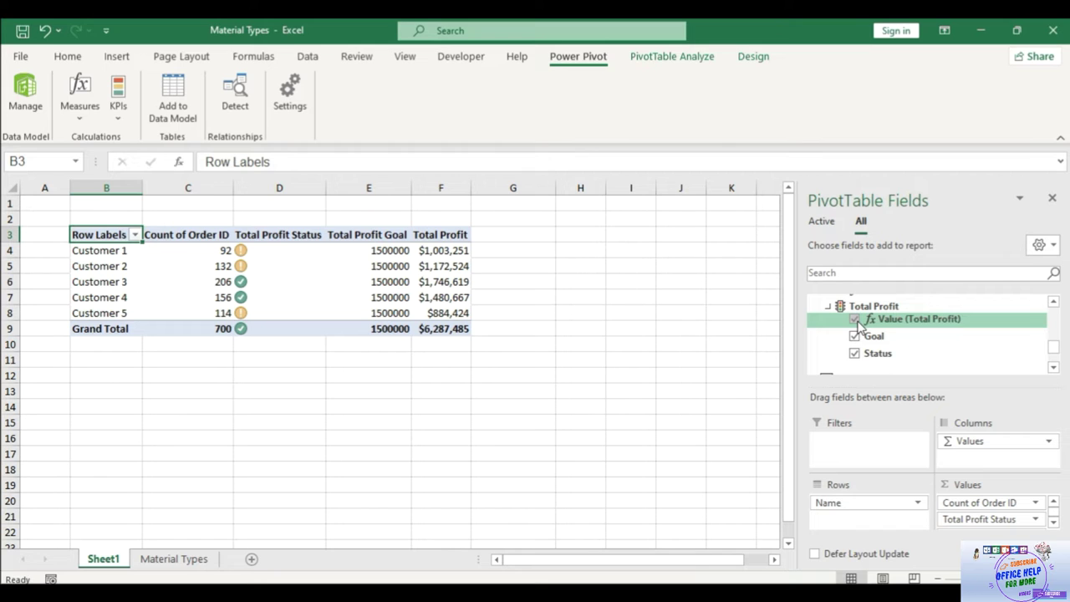
{"action": "left_click", "coordinate": [449, 241]}
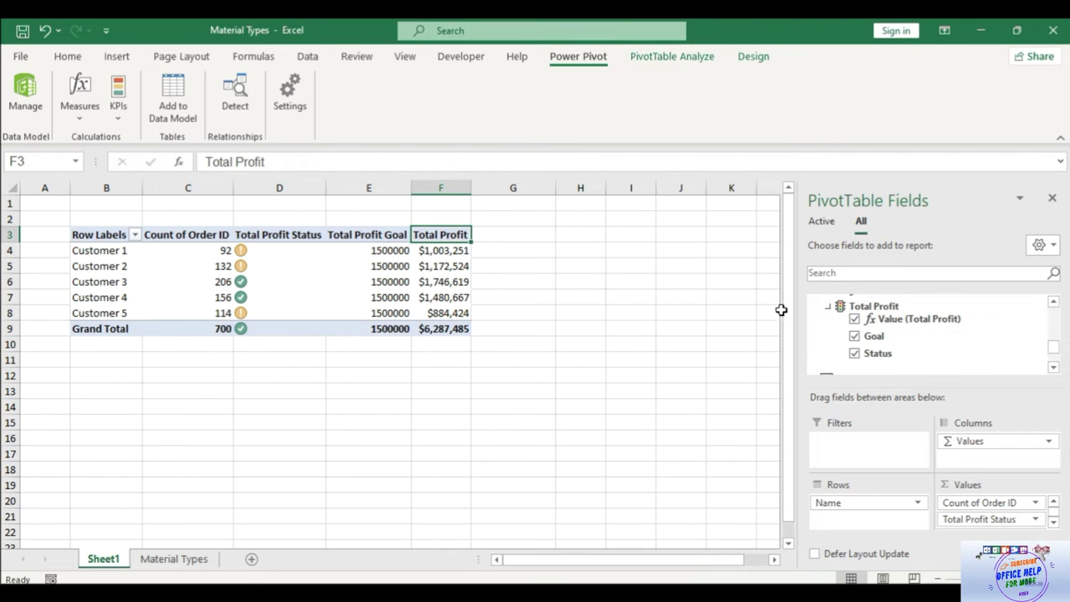
- Reorder the KPI columns to Value, Goal, Status by removing Goal and Status and adding them back in that order
{"action": "left_click", "coordinate": [855, 338]}
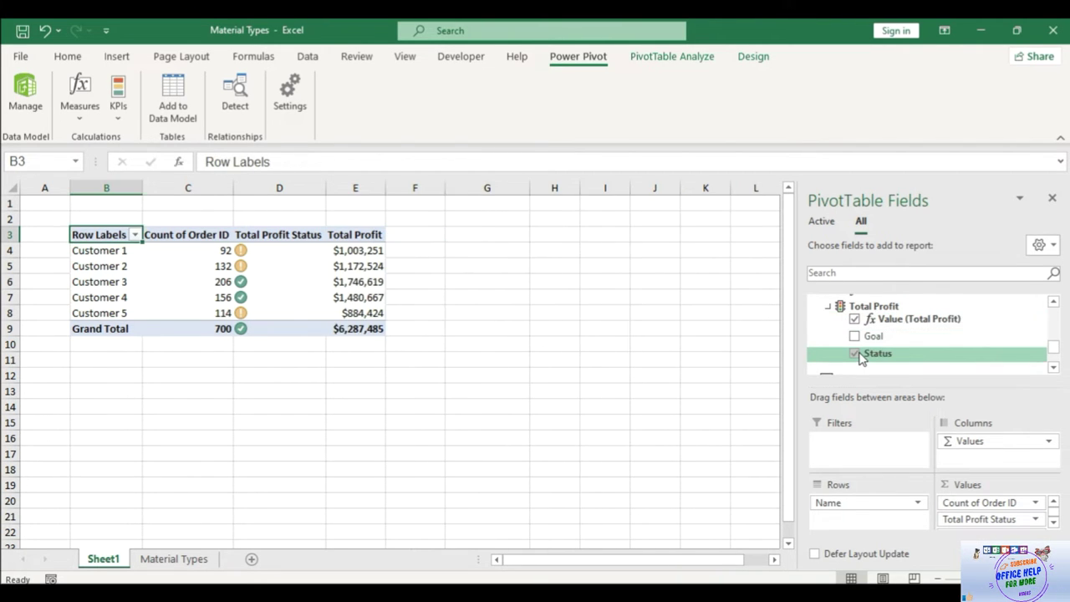
{"action": "left_click", "coordinate": [855, 353]}
{"action": "left_click", "coordinate": [856, 336]}
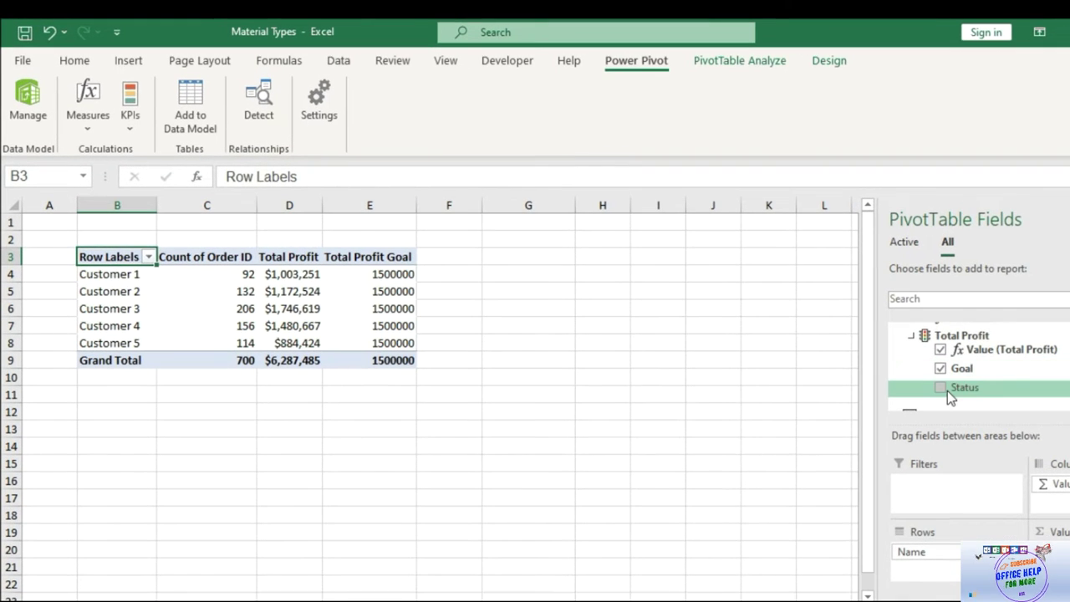
{"action": "left_click", "coordinate": [947, 390]}
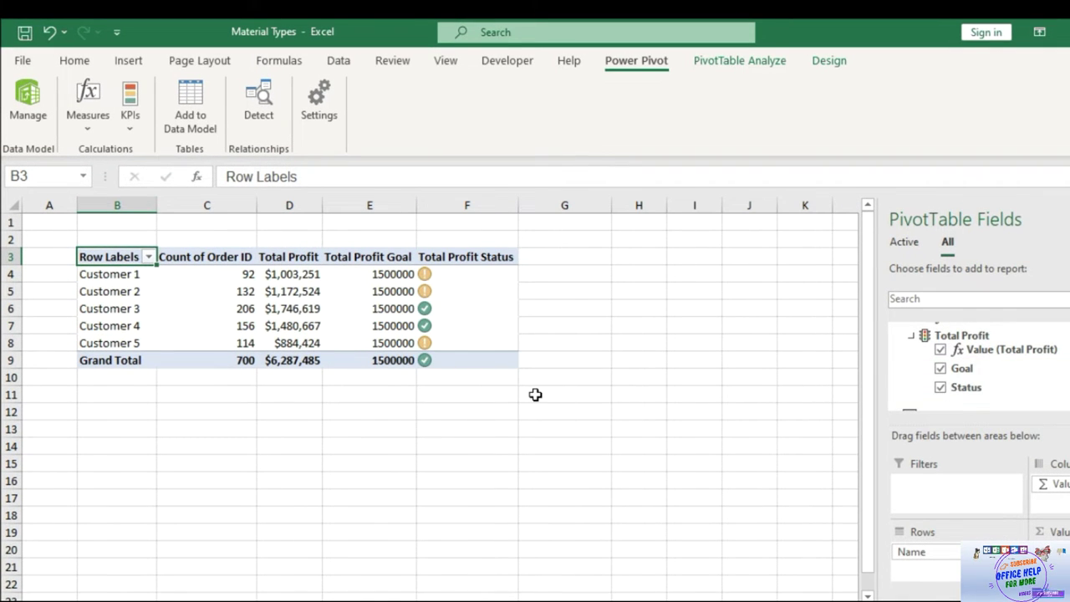
- Copy the currency format from Customer 1's Total Profit cell to the Total Profit Goal column, including the grand total, with Format Painter
{"action": "left_click", "coordinate": [466, 305]}
{"action": "left_click", "coordinate": [301, 276]}
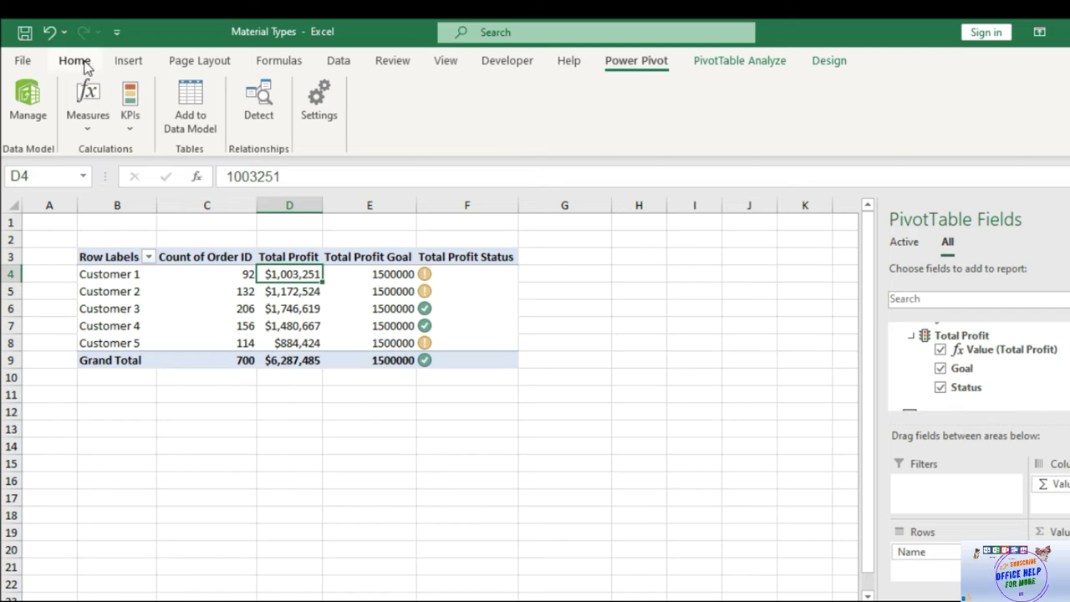
{"action": "left_click", "coordinate": [74, 61]}
{"action": "left_click", "coordinate": [51, 126]}
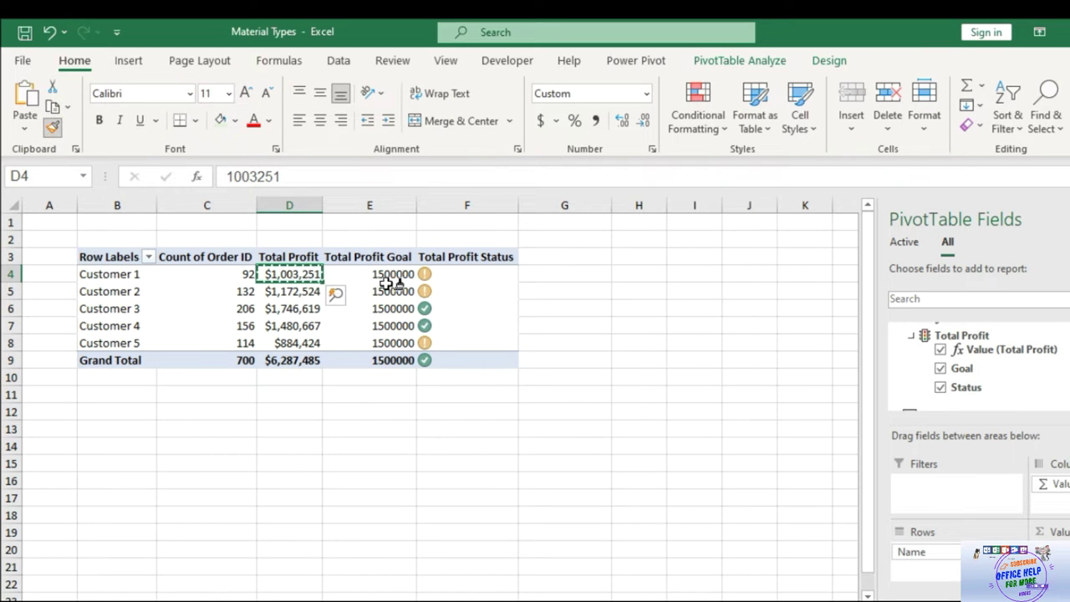
{"action": "left_click_drag", "start_coordinate": [388, 279], "coordinate": [404, 360]}
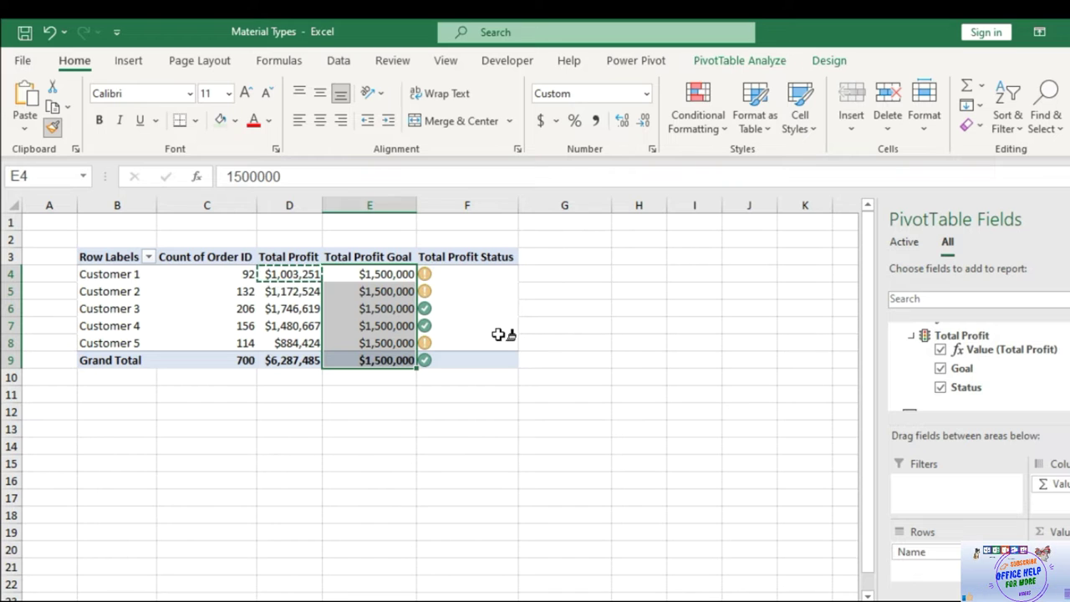
{"action": "key", "text": "Escape"}
- Check the underlying status values for several customers in the Total Profit Status column
{"action": "left_click", "coordinate": [473, 295]}
{"action": "left_click", "coordinate": [474, 274]}
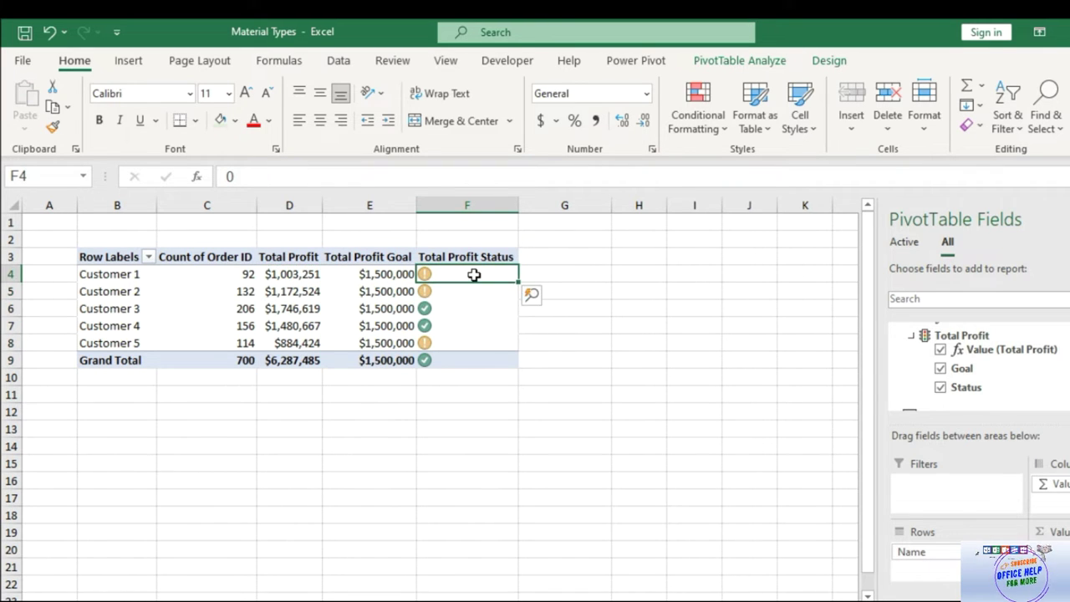
{"action": "left_click", "coordinate": [477, 322]}
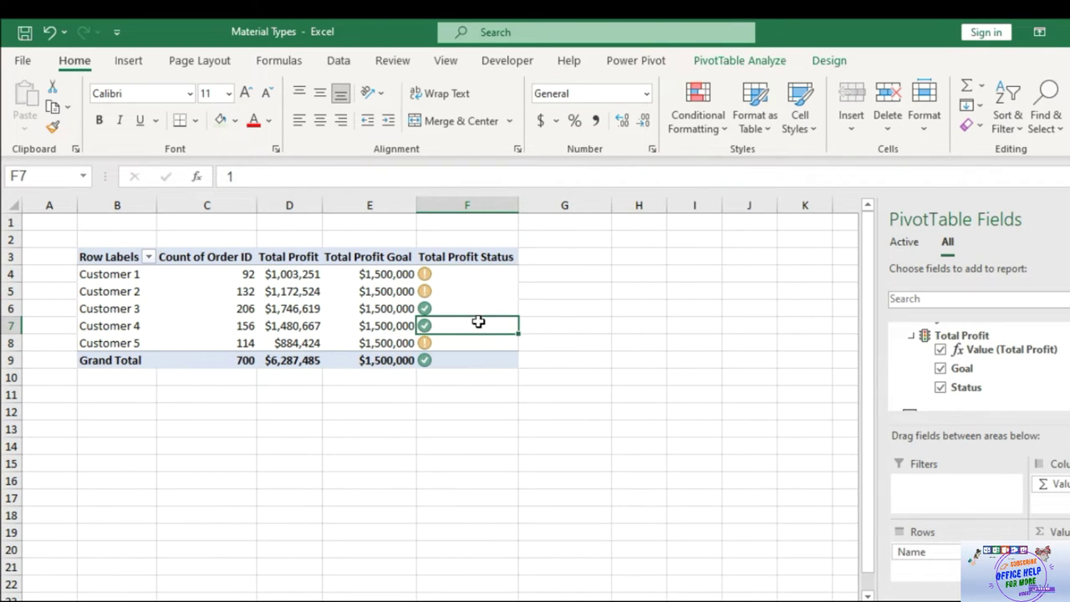
{"action": "left_click", "coordinate": [494, 372]}
{"action": "left_click", "coordinate": [493, 323]}
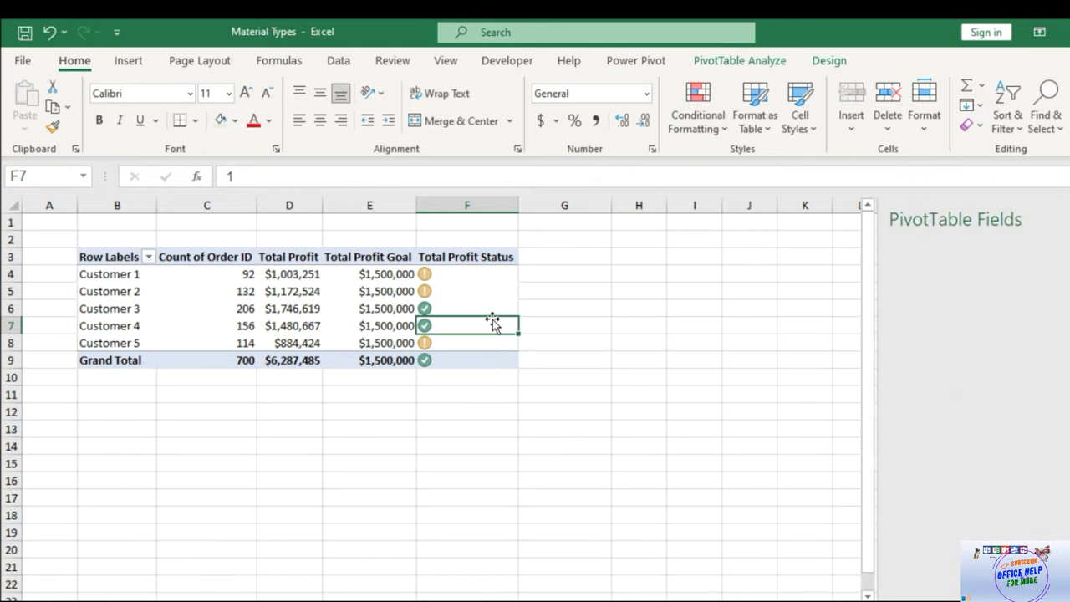
{"action": "mouse_move", "coordinate": [485, 305]}
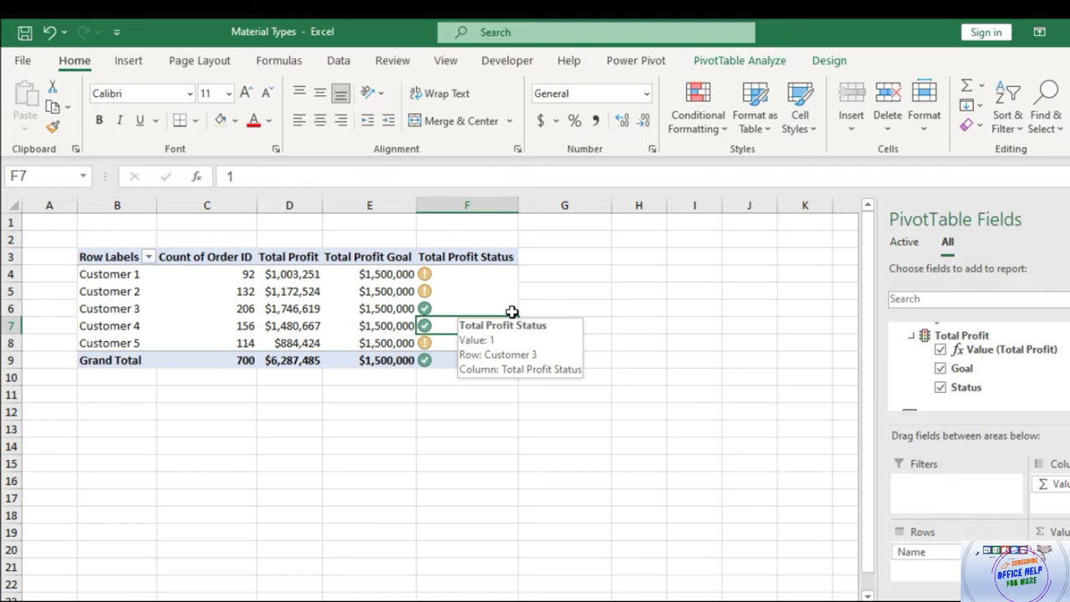
- Insert a pie PivotChart based on the PivotTable
{"action": "left_click", "coordinate": [648, 71]}
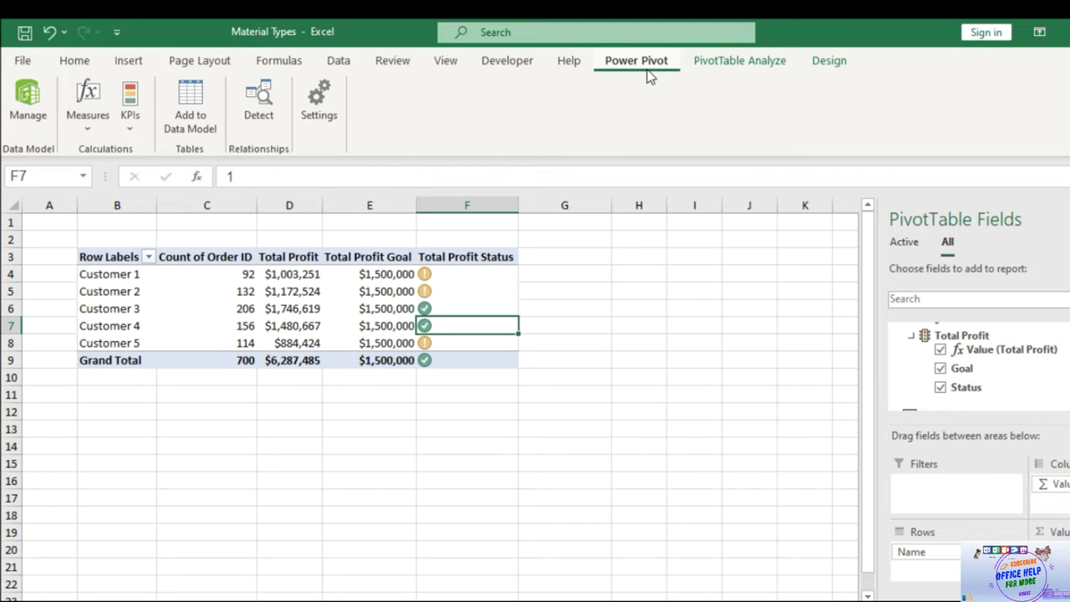
{"action": "left_click", "coordinate": [714, 63]}
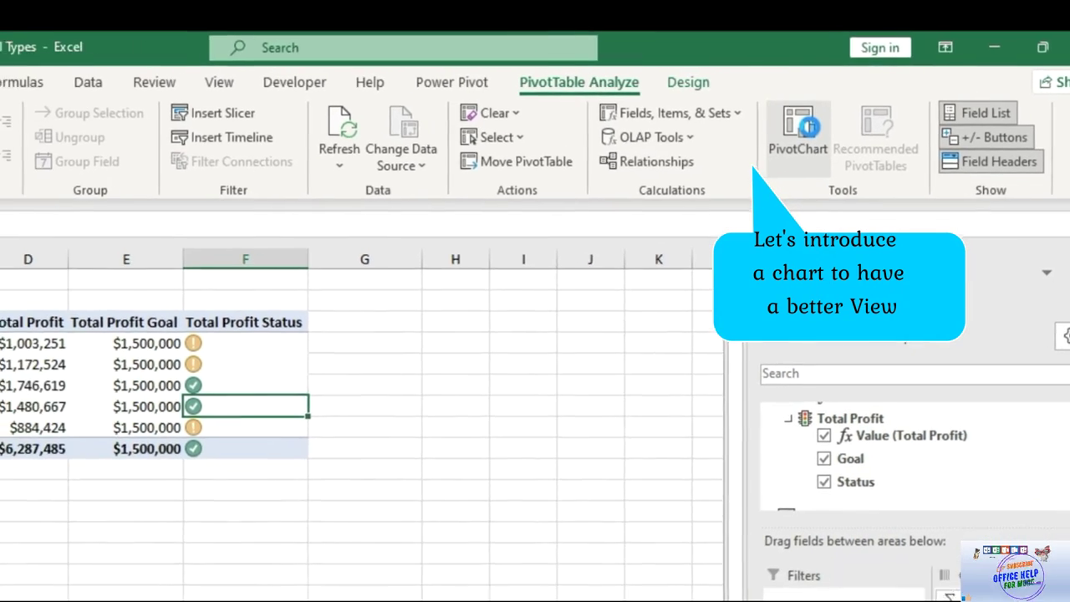
{"action": "left_click", "coordinate": [752, 134]}
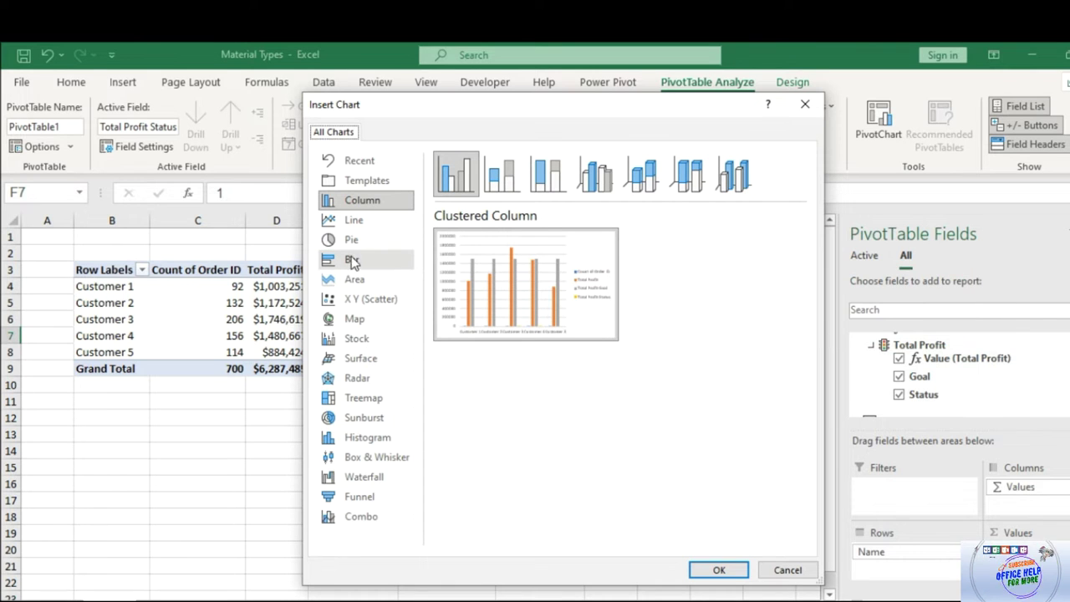
{"action": "mouse_move", "coordinate": [492, 260]}
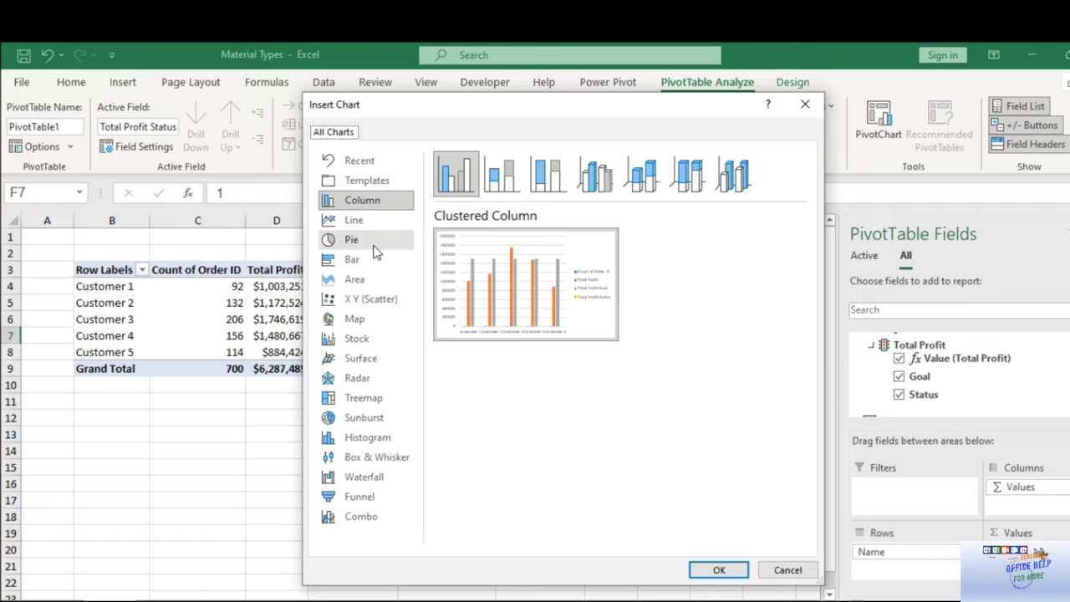
{"action": "left_click", "coordinate": [374, 248]}
{"action": "mouse_move", "coordinate": [535, 264]}
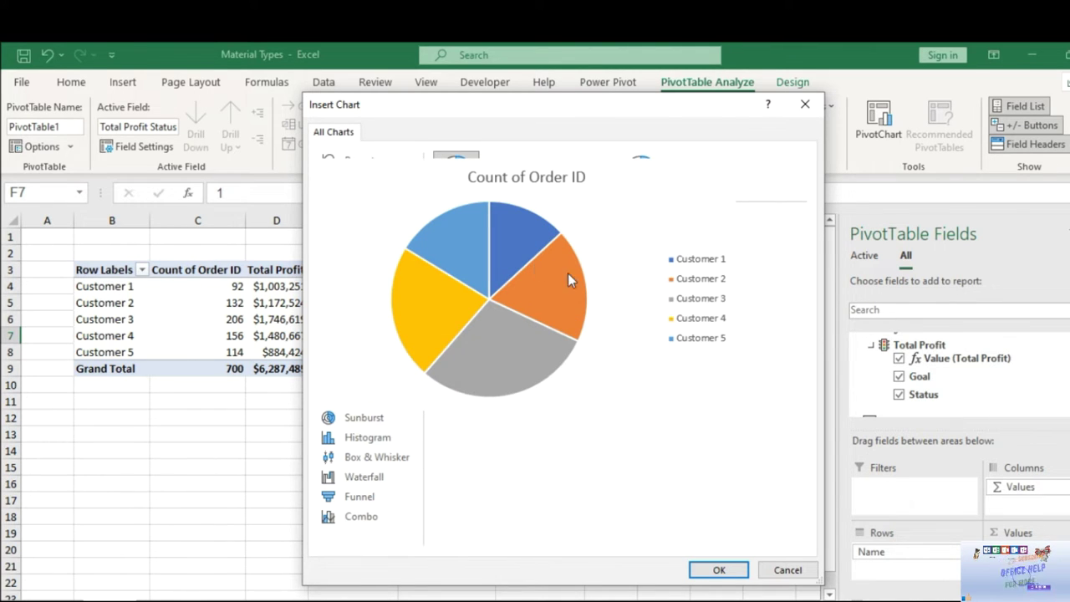
{"action": "left_click", "coordinate": [730, 576]}
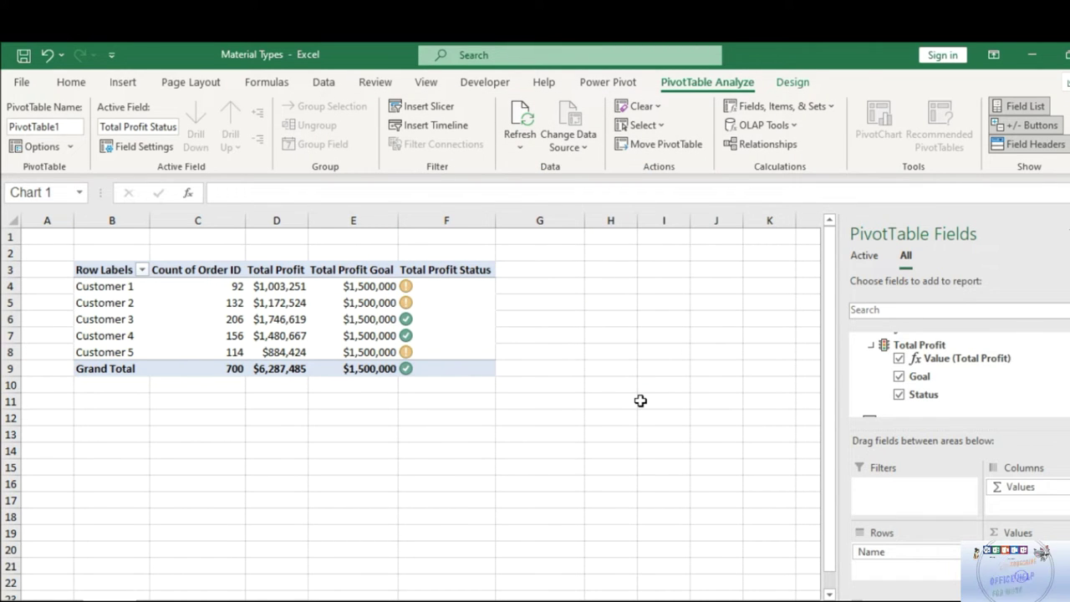
- Remove Count of Order ID from the PivotChart's values and place the chart beside the PivotTable
{"action": "left_click_drag", "start_coordinate": [543, 334], "coordinate": [495, 406]}
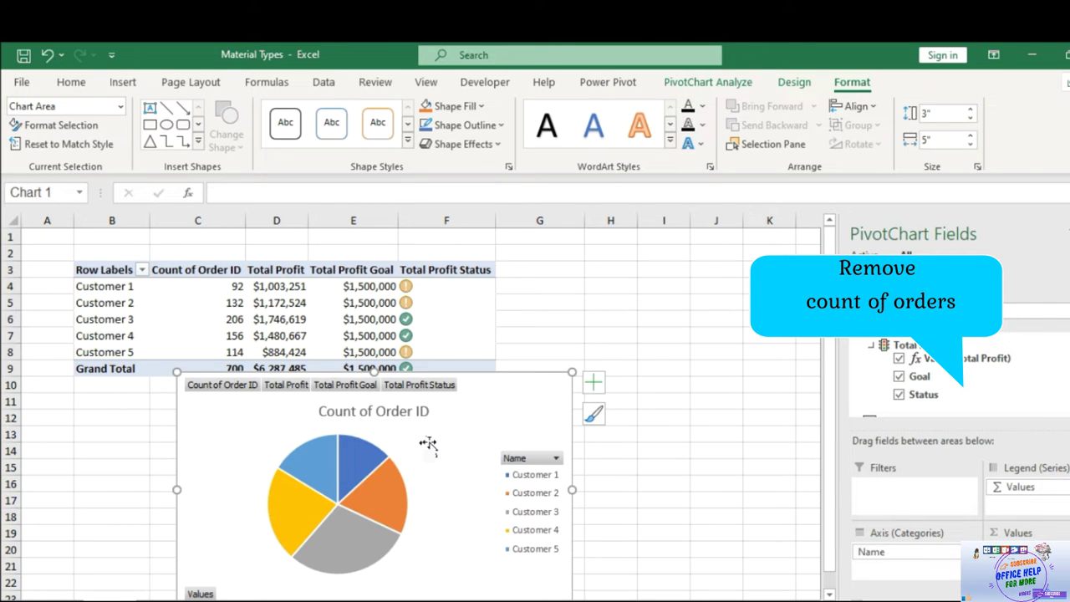
{"action": "left_click_drag", "start_coordinate": [1016, 552], "coordinate": [745, 449]}
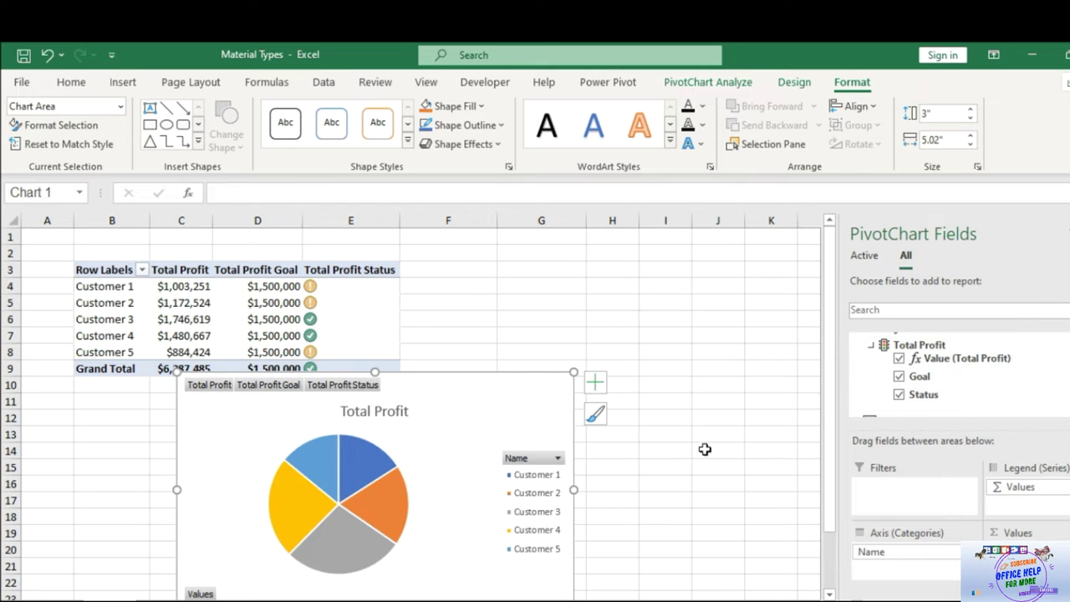
{"action": "left_click_drag", "start_coordinate": [510, 401], "coordinate": [709, 274]}
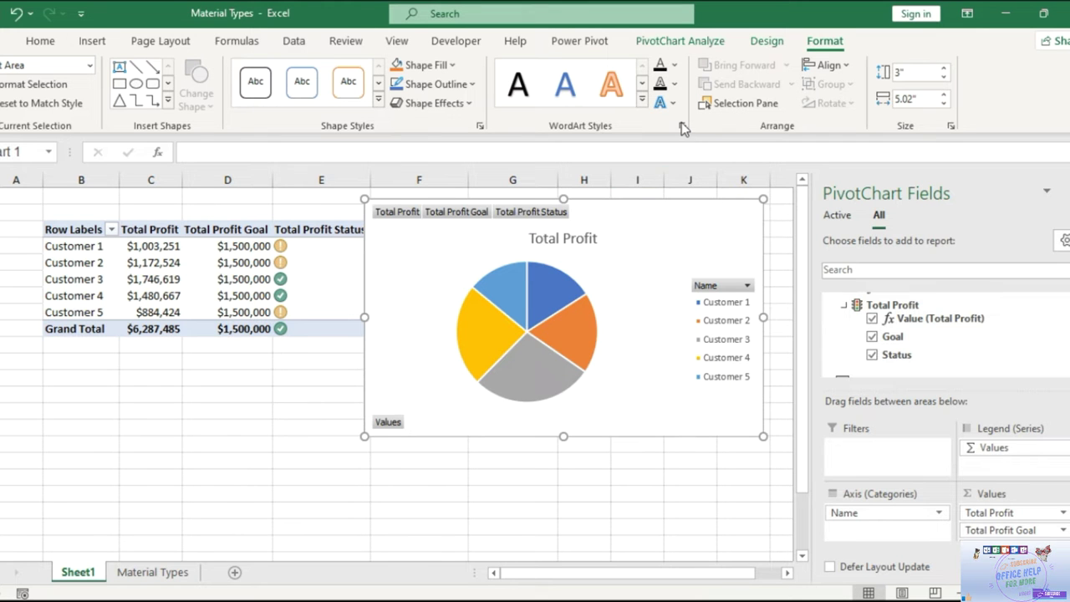
- Insert a slicer for the Materials Type field from the Materials table, which is listed among all data model tables
{"action": "left_click", "coordinate": [680, 42]}
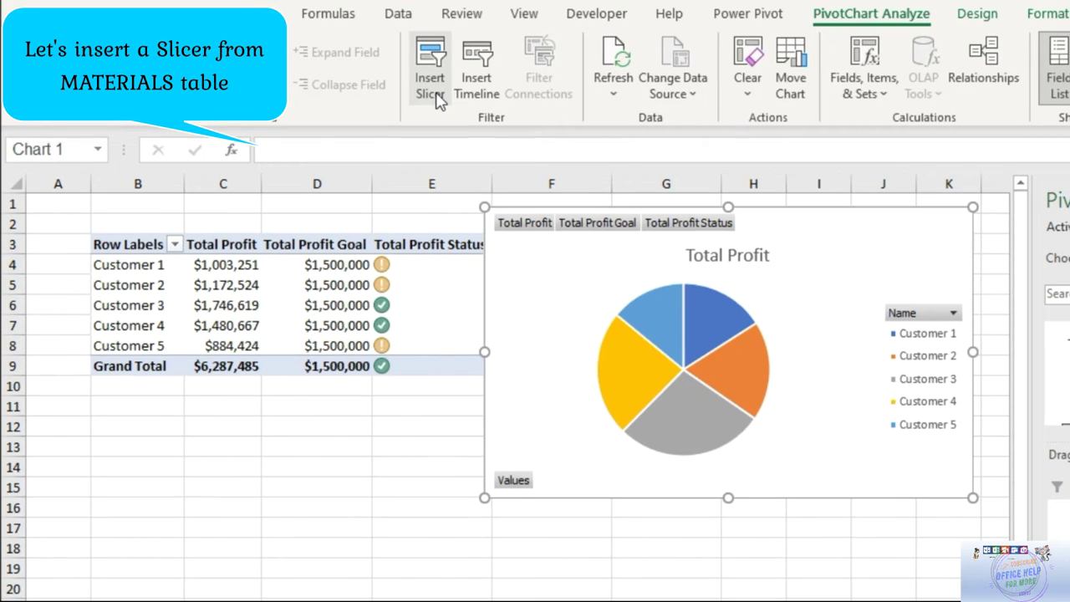
{"action": "left_click", "coordinate": [386, 98]}
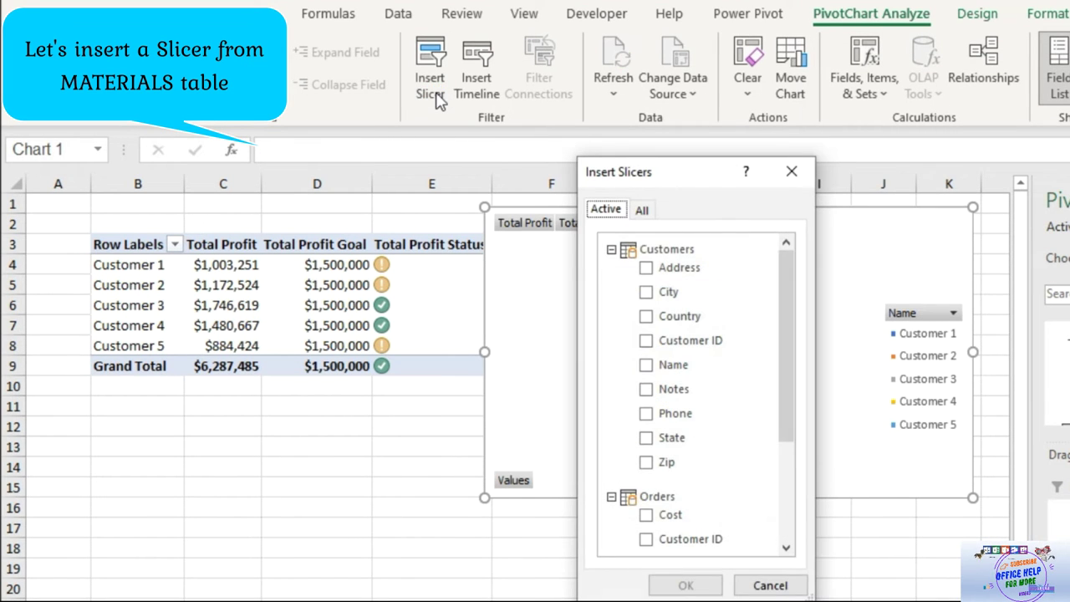
{"action": "left_click_drag", "start_coordinate": [694, 177], "coordinate": [432, 123]}
{"action": "left_click_drag", "start_coordinate": [527, 239], "coordinate": [538, 354]}
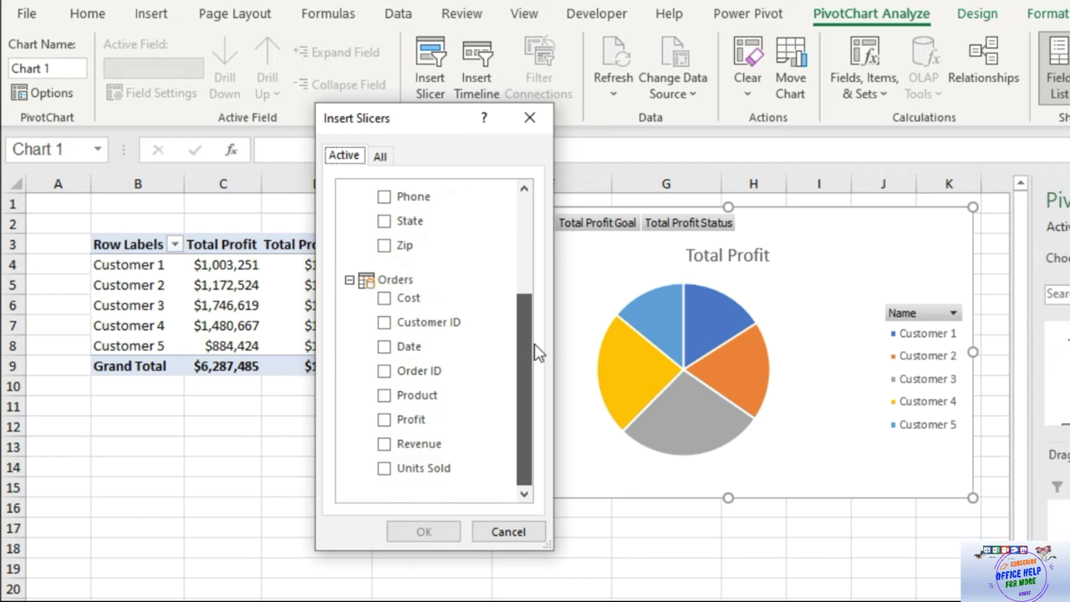
{"action": "left_click_drag", "start_coordinate": [535, 347], "coordinate": [519, 203]}
{"action": "left_click", "coordinate": [383, 159]}
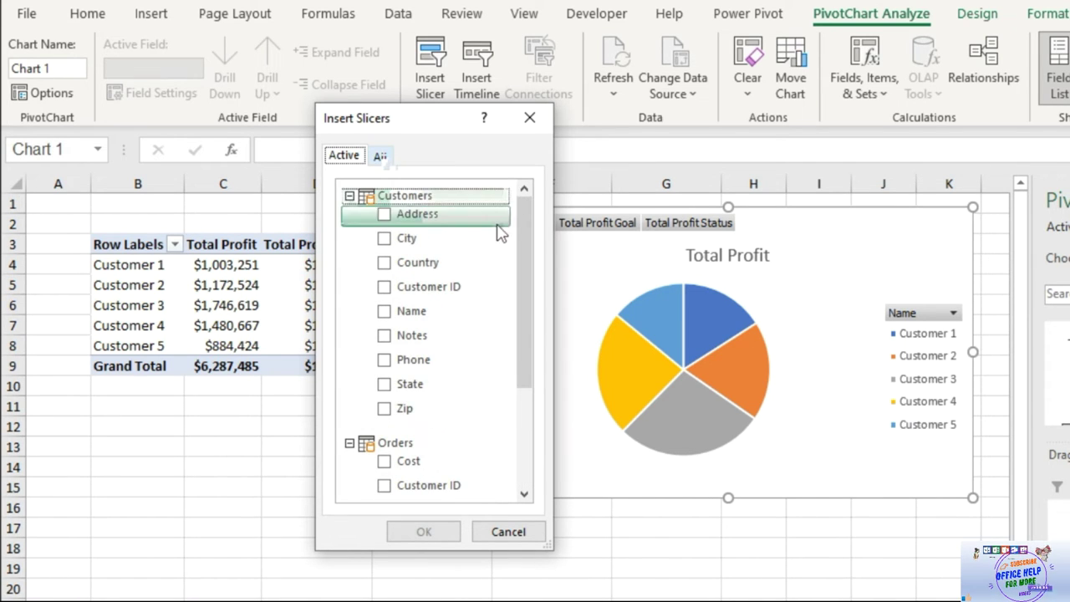
{"action": "left_click_drag", "start_coordinate": [526, 242], "coordinate": [531, 328]}
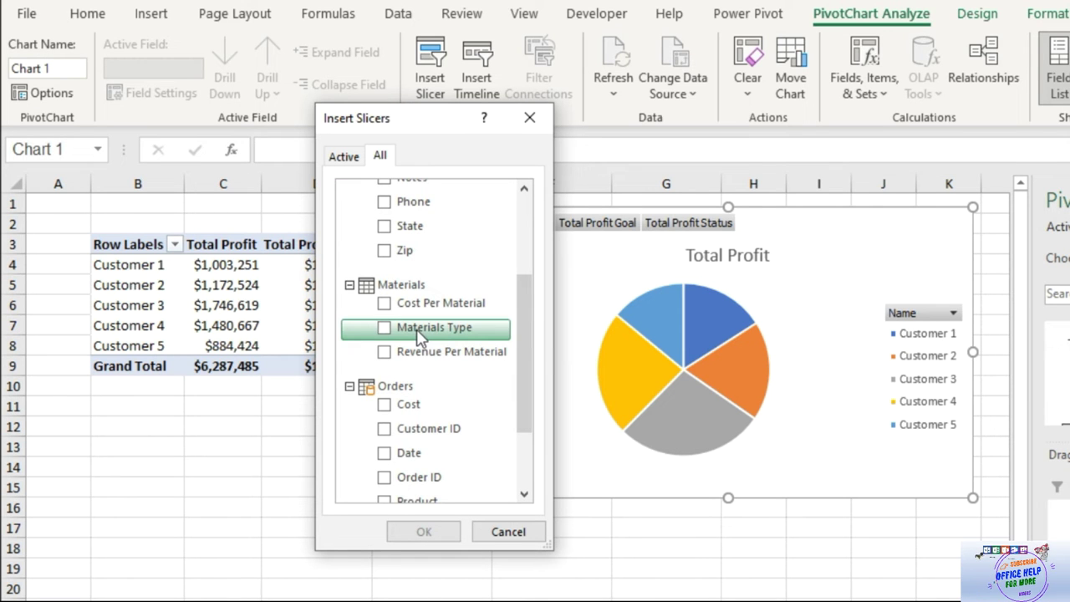
{"action": "left_click", "coordinate": [384, 327]}
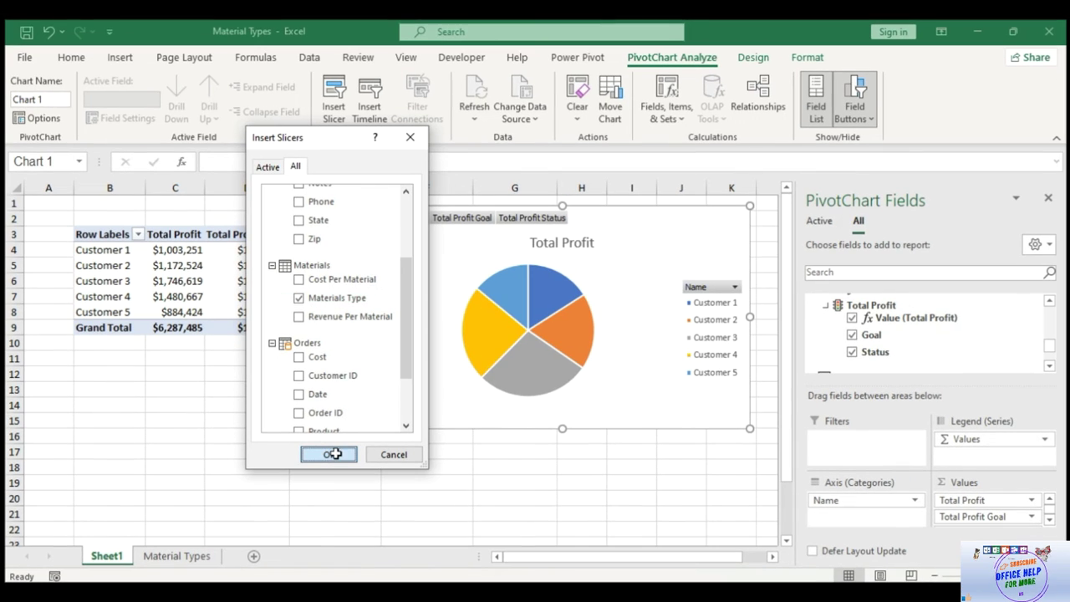
{"action": "left_click", "coordinate": [408, 509]}
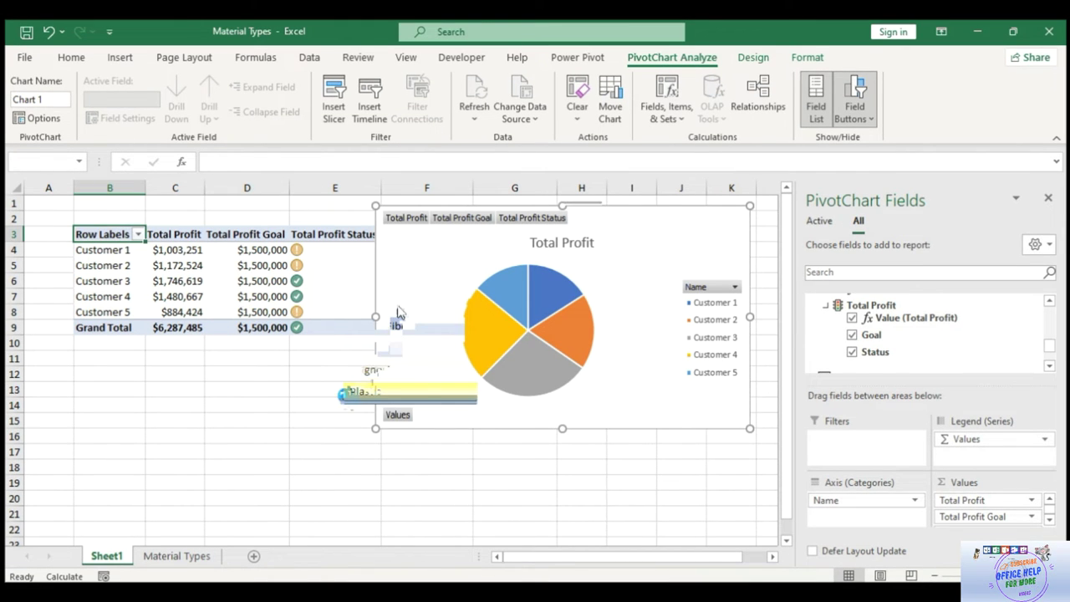
- Place the Materials Type slicer just below the PivotTable and filter it to Aluminium
{"action": "left_click_drag", "start_coordinate": [396, 282], "coordinate": [238, 355]}
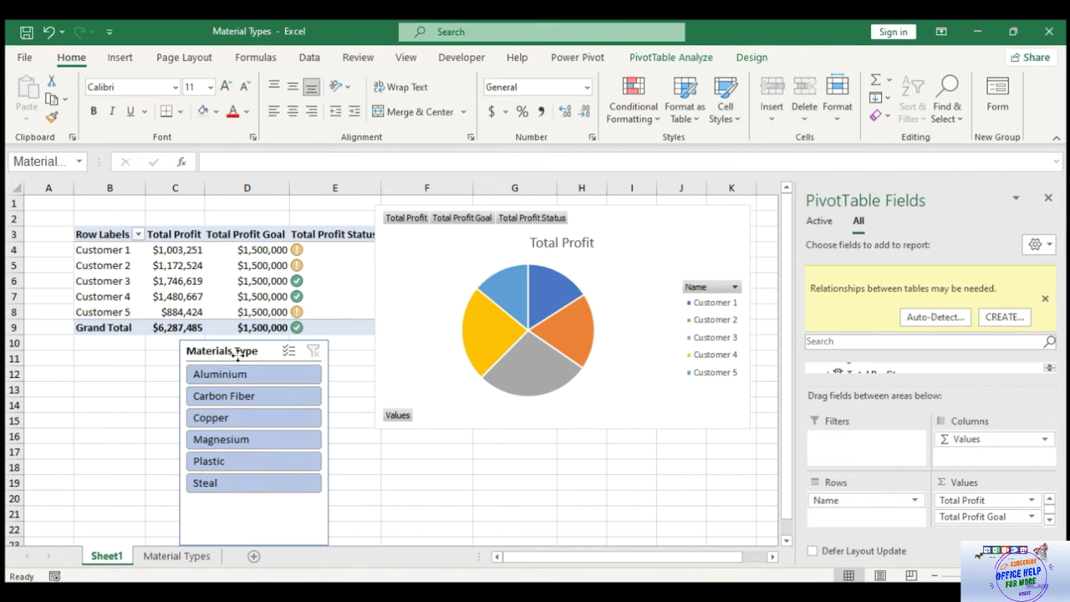
{"action": "left_click", "coordinate": [271, 378]}
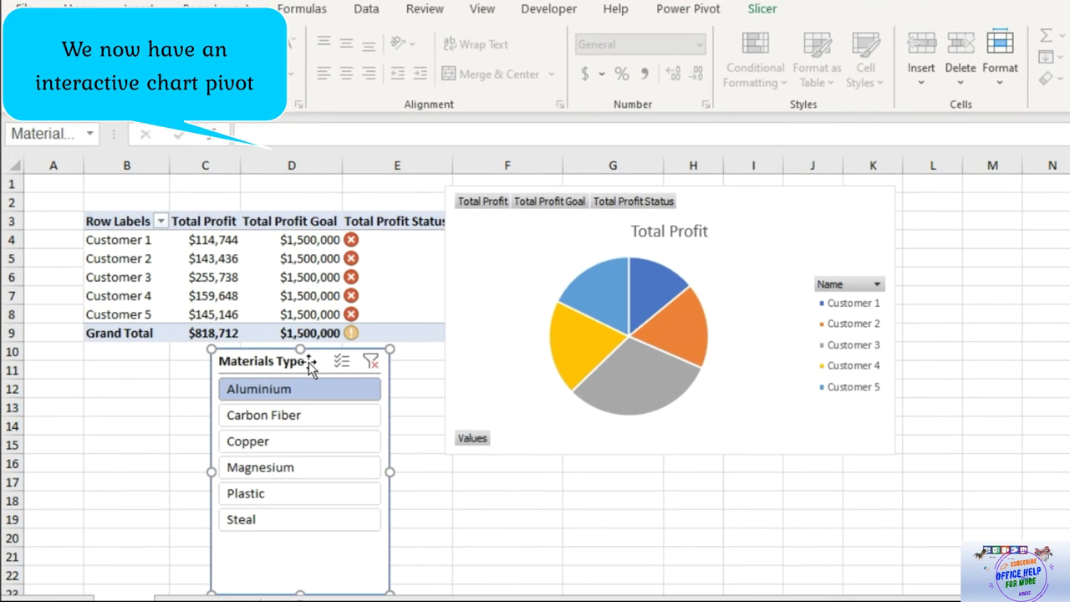
{"action": "left_click_drag", "start_coordinate": [310, 363], "coordinate": [309, 372]}
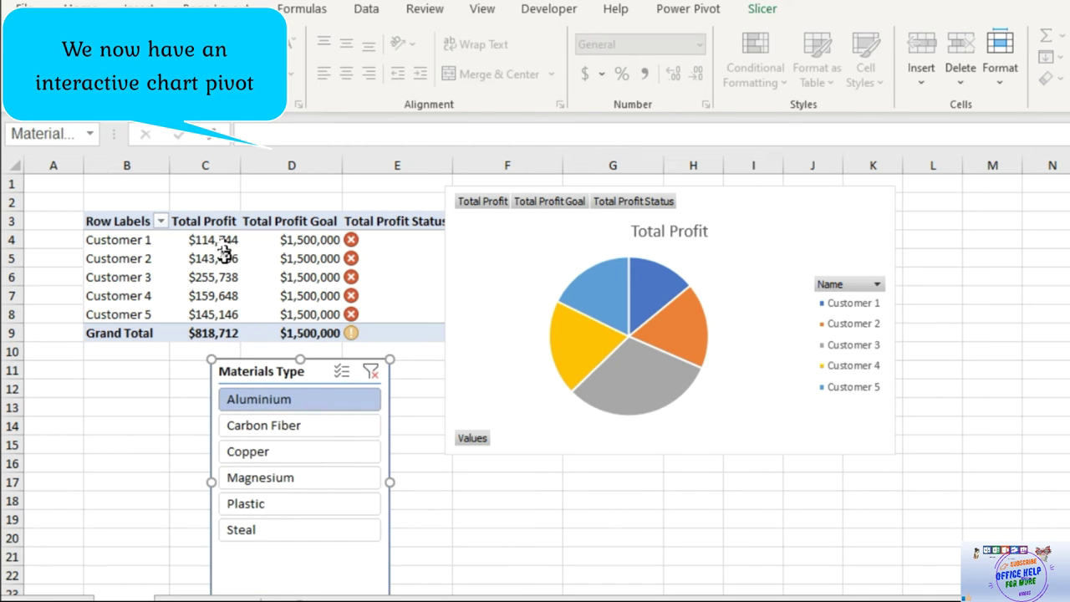
- Sort the PivotTable's customers by Total Profit from smallest to largest
{"action": "left_click", "coordinate": [222, 241]}
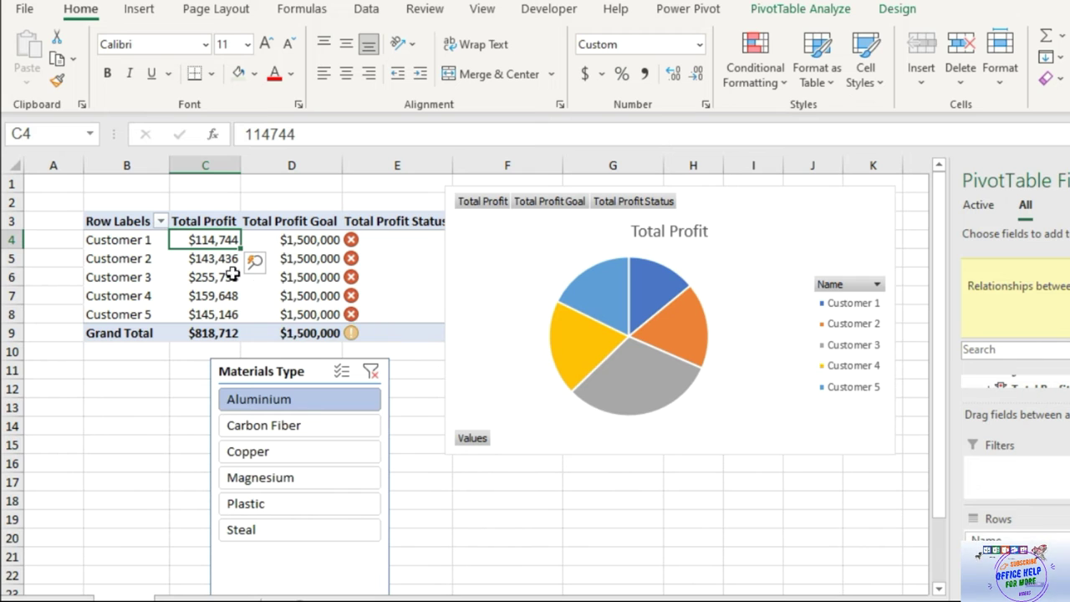
{"action": "right_click", "coordinate": [222, 242]}
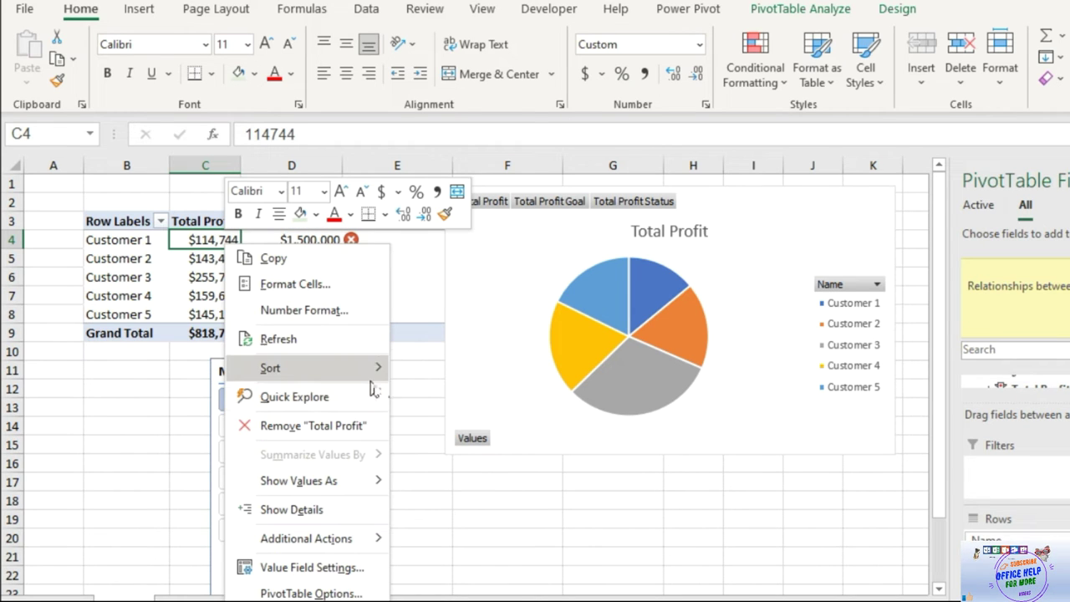
{"action": "mouse_move", "coordinate": [371, 382]}
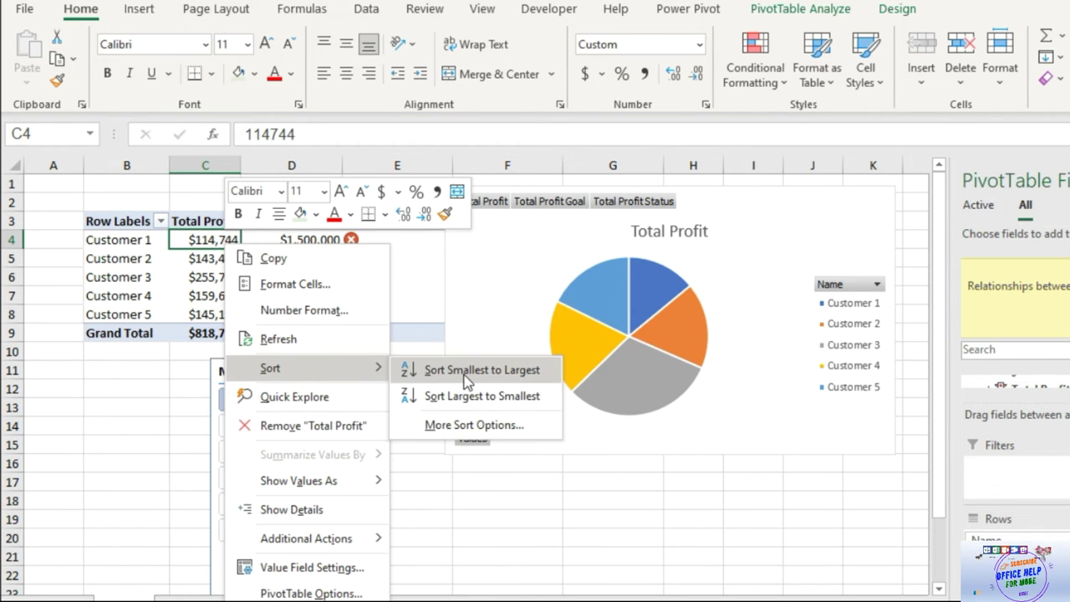
{"action": "left_click", "coordinate": [466, 370]}
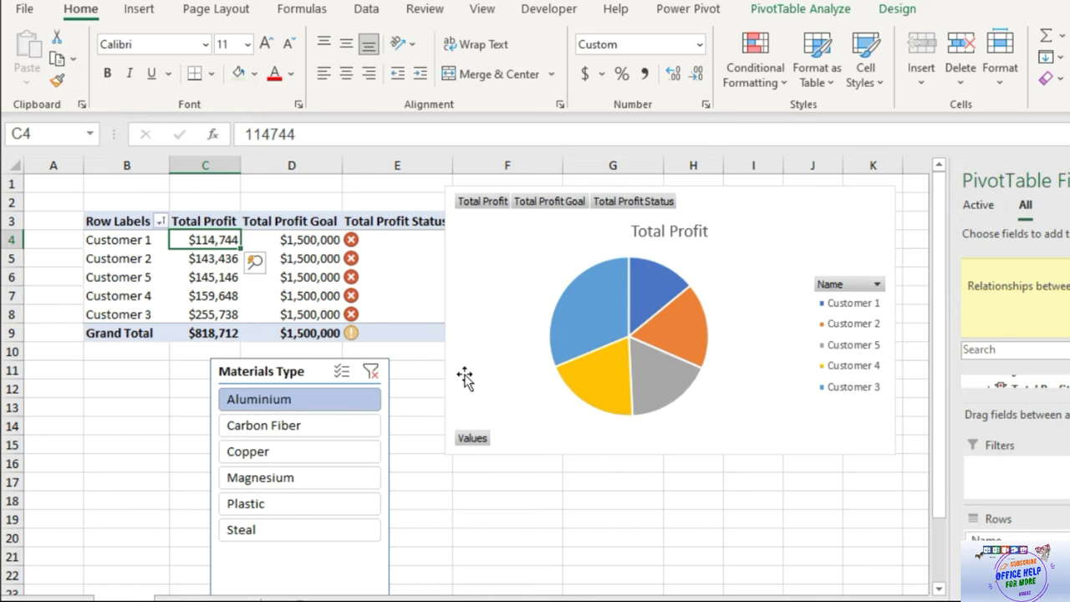
{"action": "left_click", "coordinate": [239, 315]}
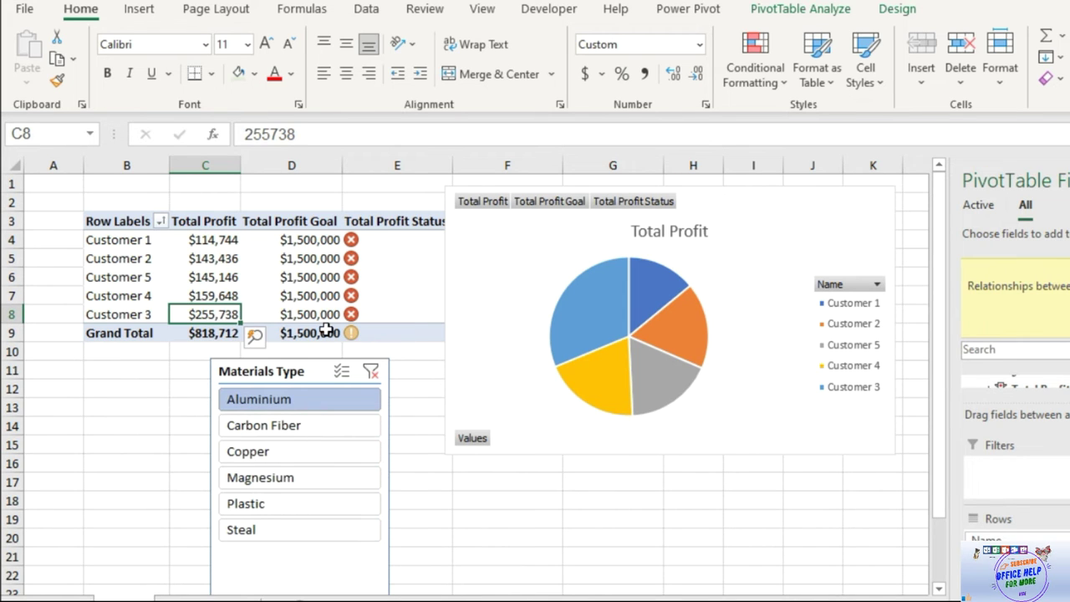
- Filter the Materials Type slicer to Carbon Fiber, and add Aluminium, Copper and Magnesium to the selection
{"action": "left_click", "coordinate": [322, 428]}
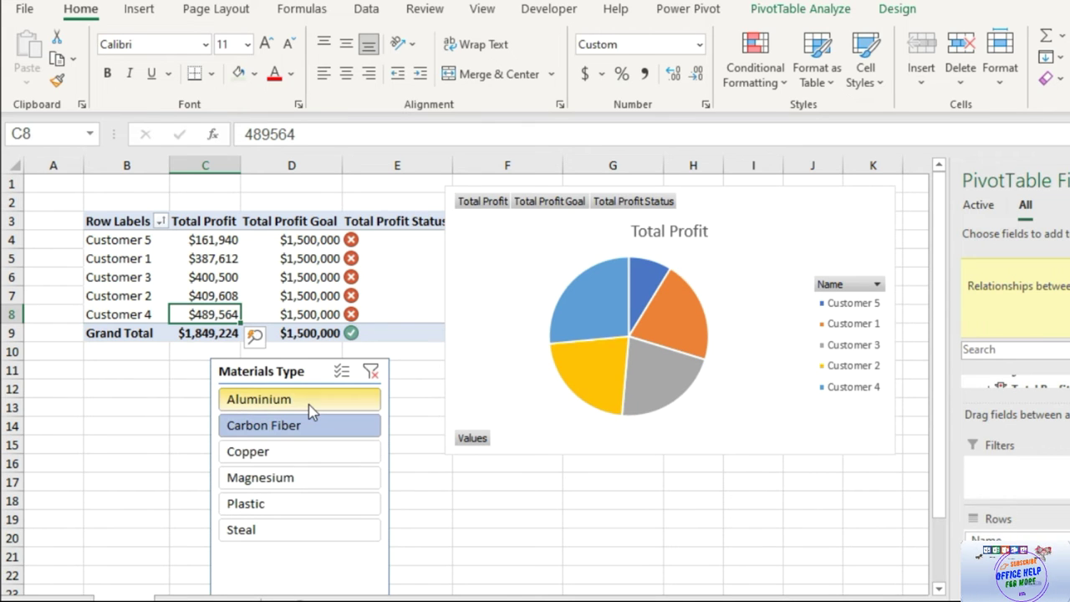
{"action": "left_click", "coordinate": [311, 408], "text": "ctrl"}
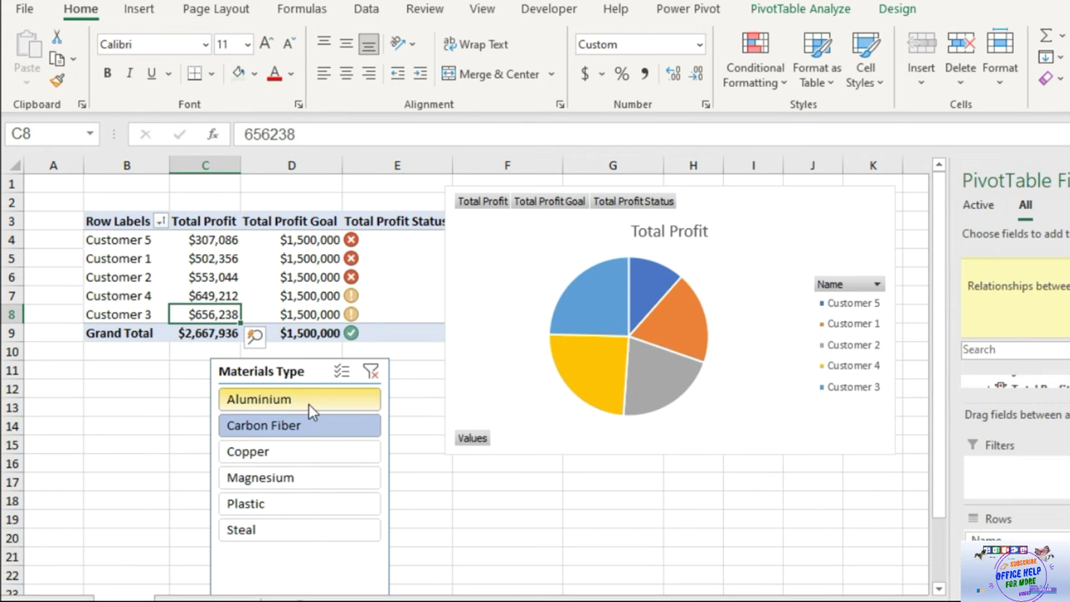
{"action": "left_click", "coordinate": [335, 459], "text": "ctrl"}
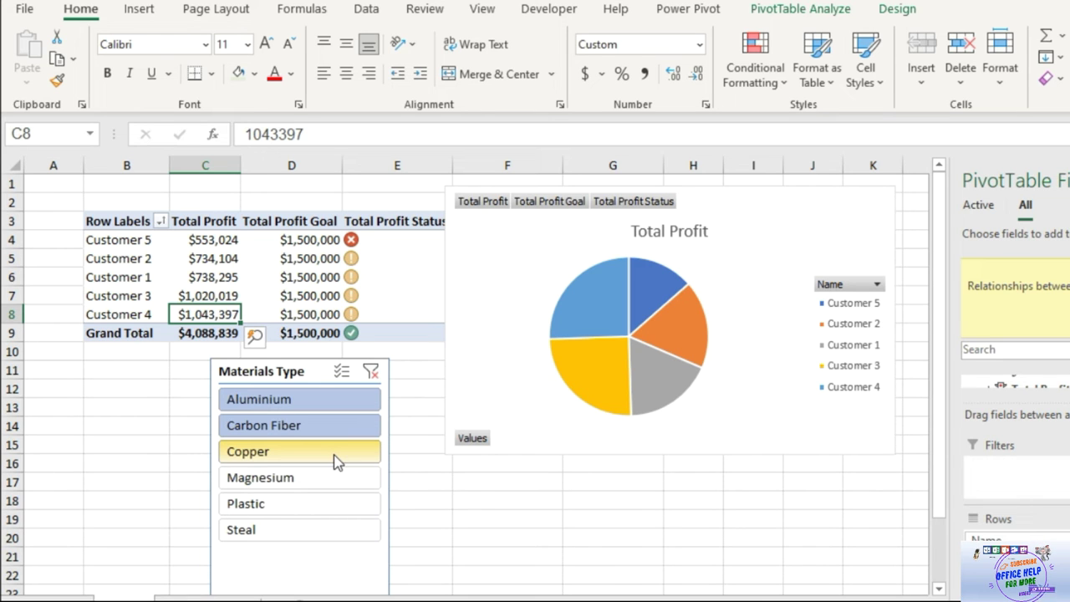
{"action": "left_click", "coordinate": [329, 477], "text": "ctrl"}
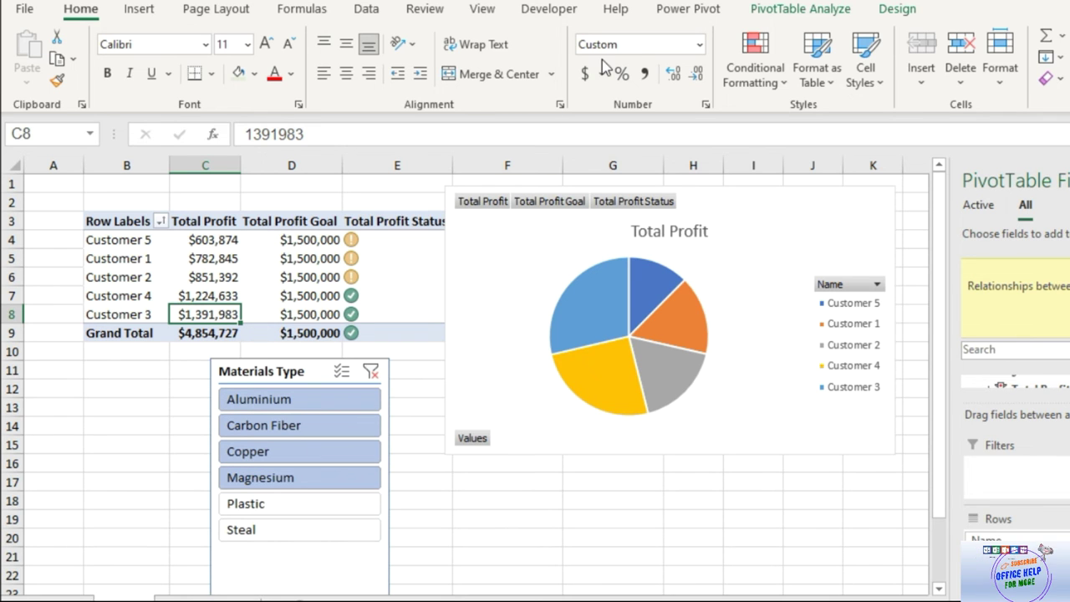
- Insert a slicer for the Revenue Per Material field from the Materials table and place it beside the Materials Type slicer, below the pie chart
{"action": "left_click", "coordinate": [811, 8]}
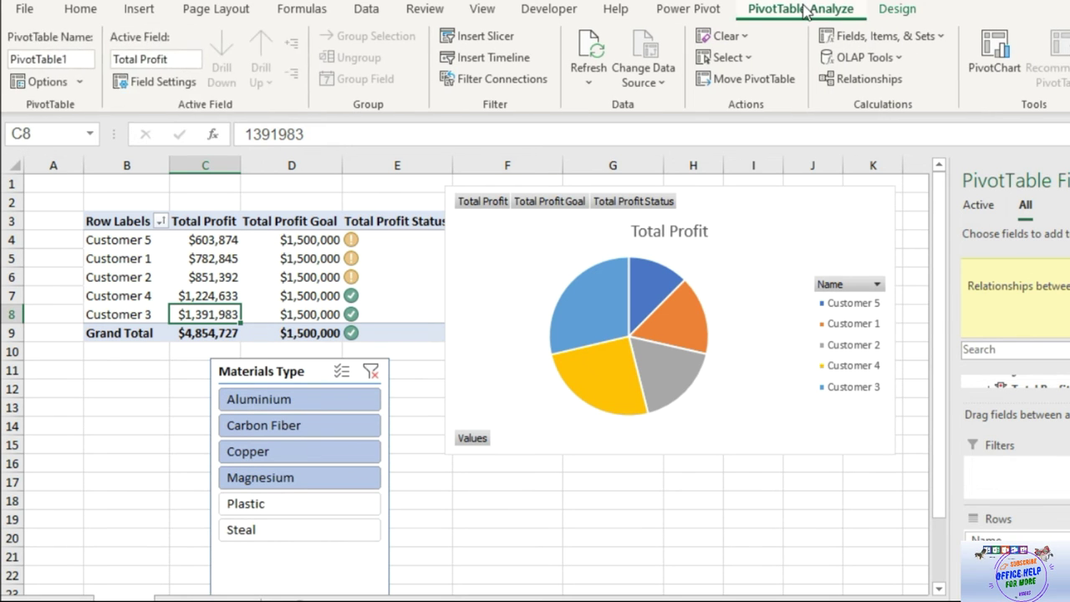
{"action": "left_click", "coordinate": [513, 39]}
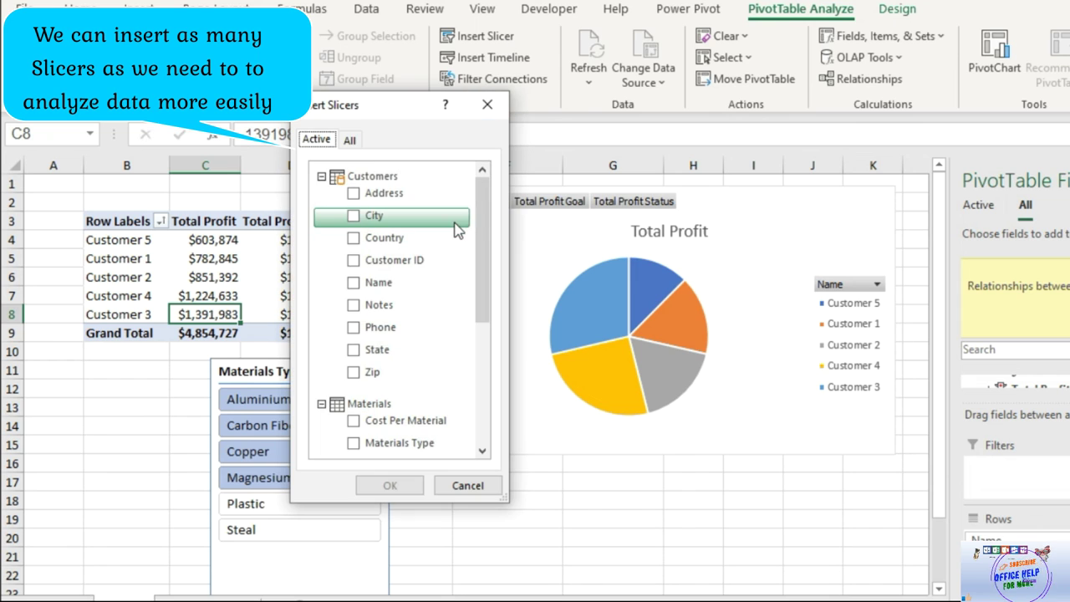
{"action": "left_click_drag", "start_coordinate": [481, 224], "coordinate": [478, 253]}
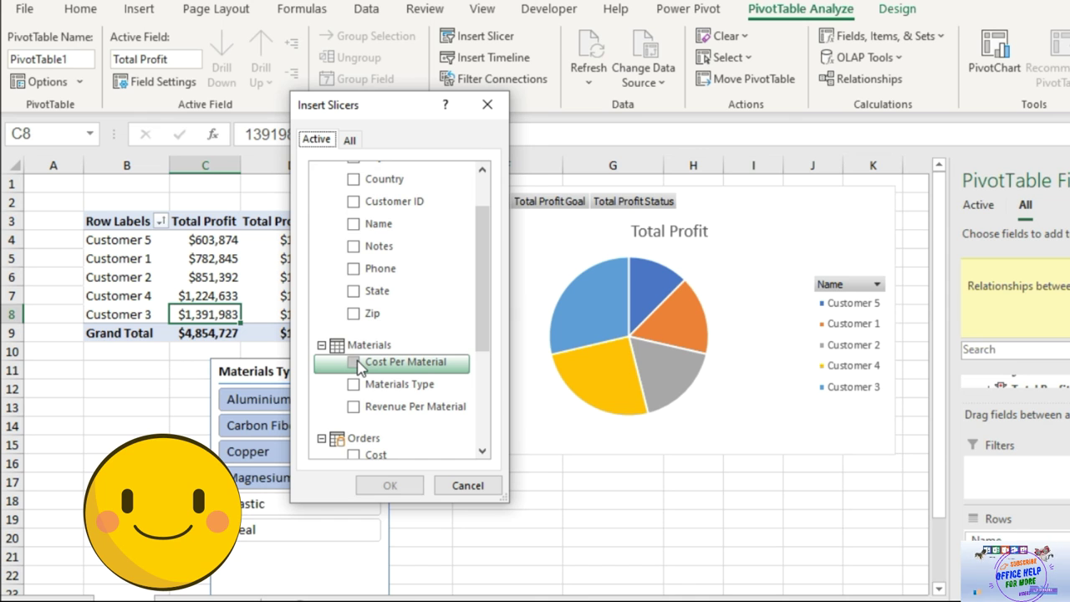
{"action": "left_click", "coordinate": [353, 406]}
{"action": "left_click", "coordinate": [390, 485]}
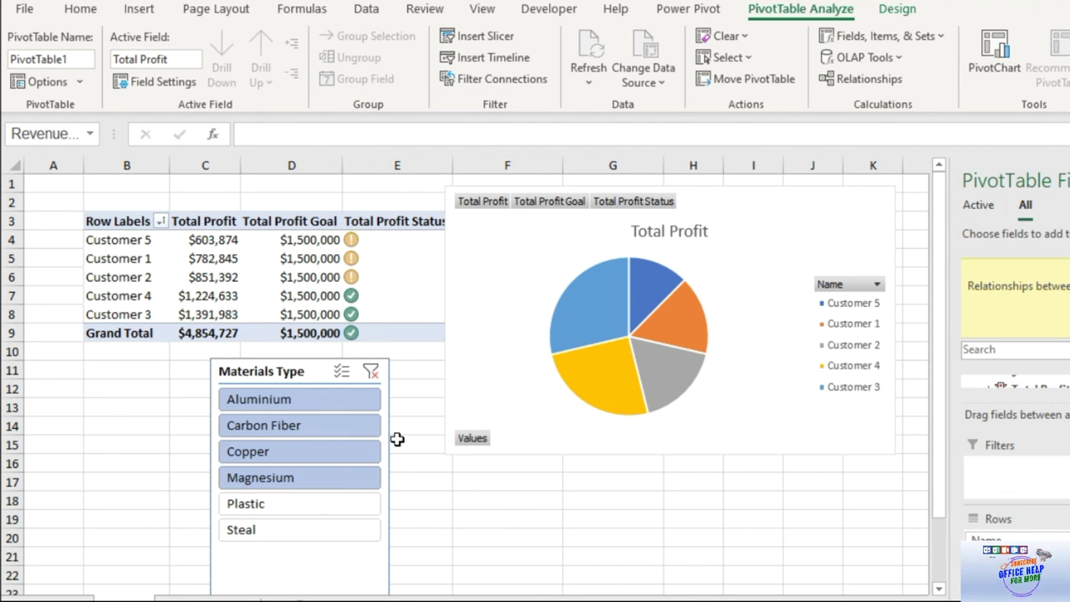
{"action": "left_click_drag", "start_coordinate": [470, 279], "coordinate": [464, 429]}
- Filter the Revenue Per Material slicer to 10 and switch it to 12, and filter Materials Type to Aluminium before switching to Magnesium
{"action": "left_click", "coordinate": [470, 455]}
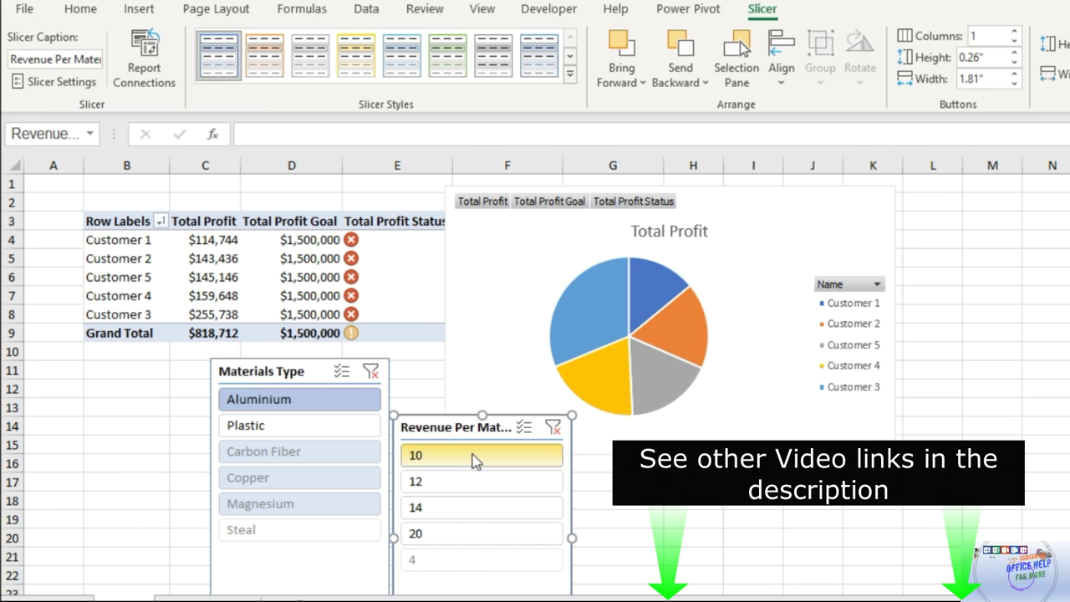
{"action": "left_click", "coordinate": [505, 482]}
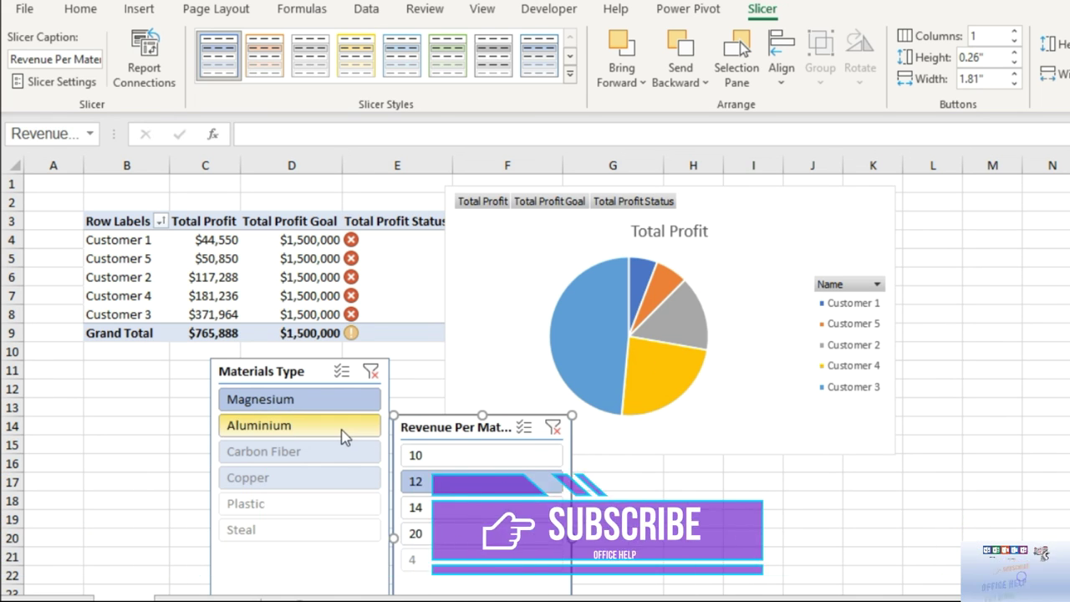
{"action": "left_click", "coordinate": [343, 434]}
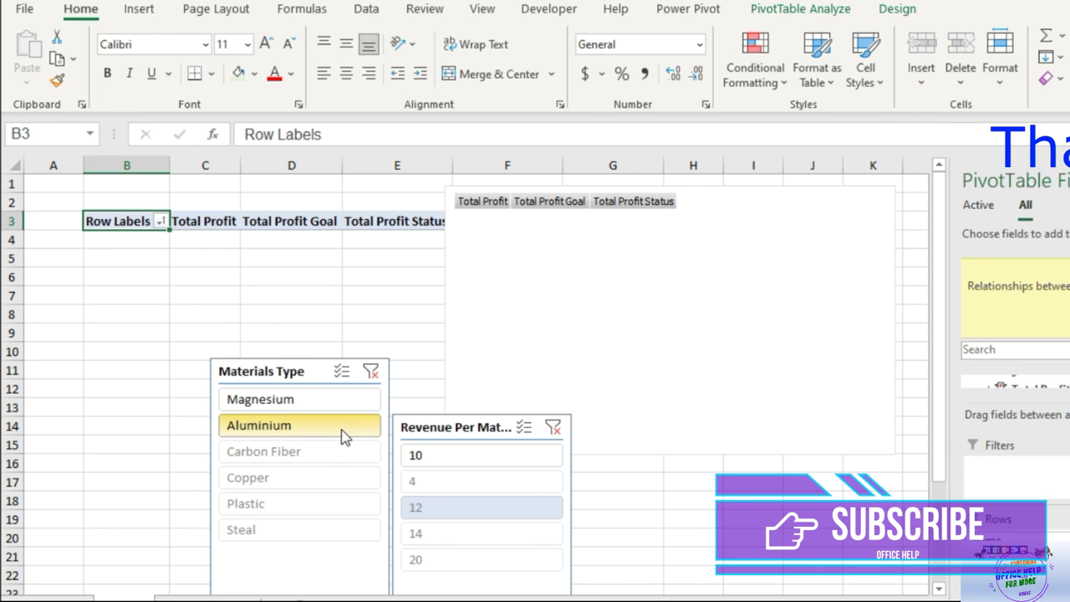
{"action": "left_click", "coordinate": [332, 398]}
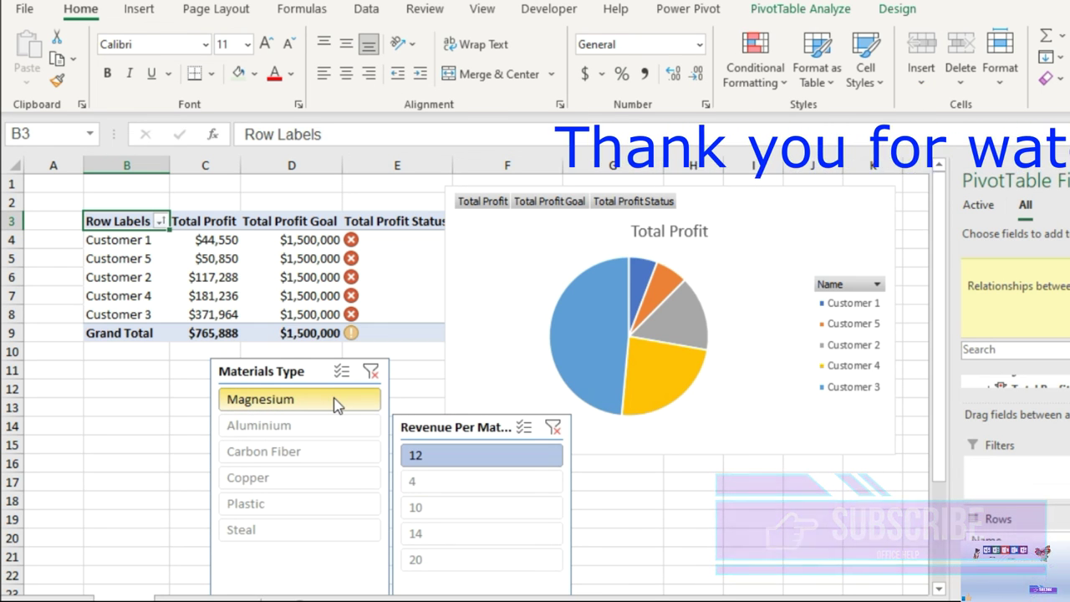